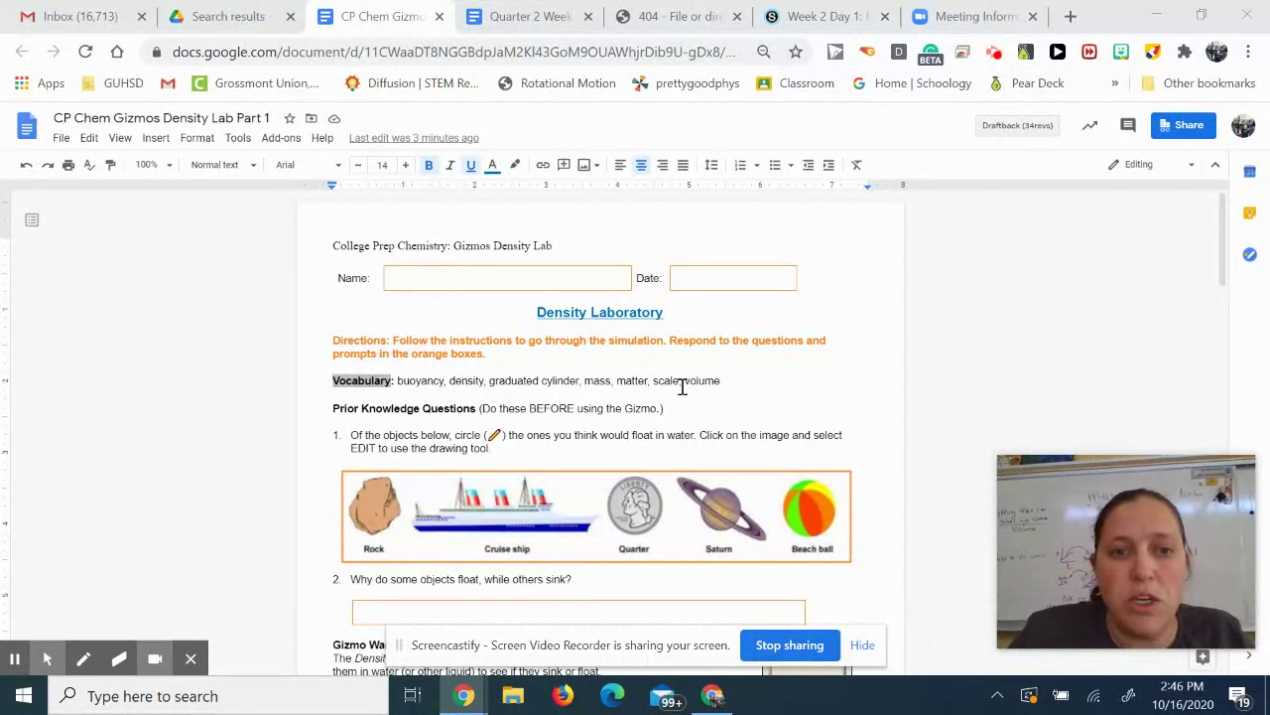
- Open the Density Laboratory Gizmo from the link on the worksheet's title in a new tab
left_click(597, 312)
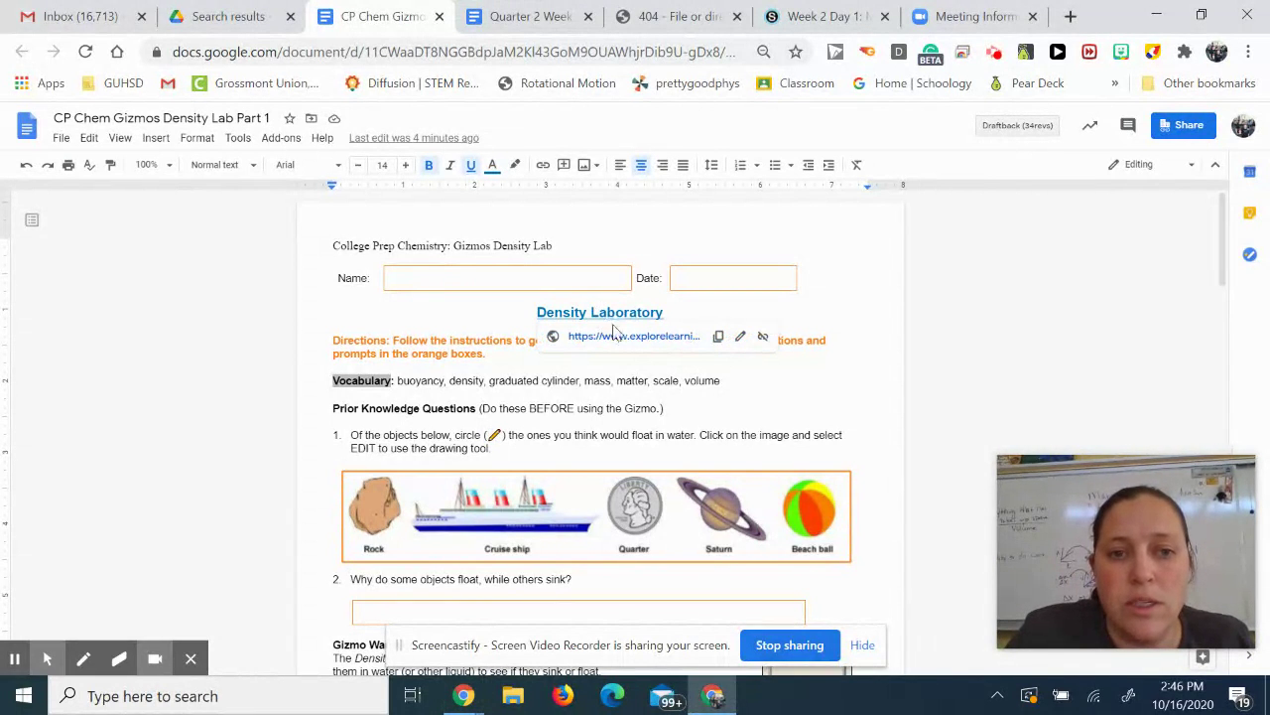
left_click(617, 339)
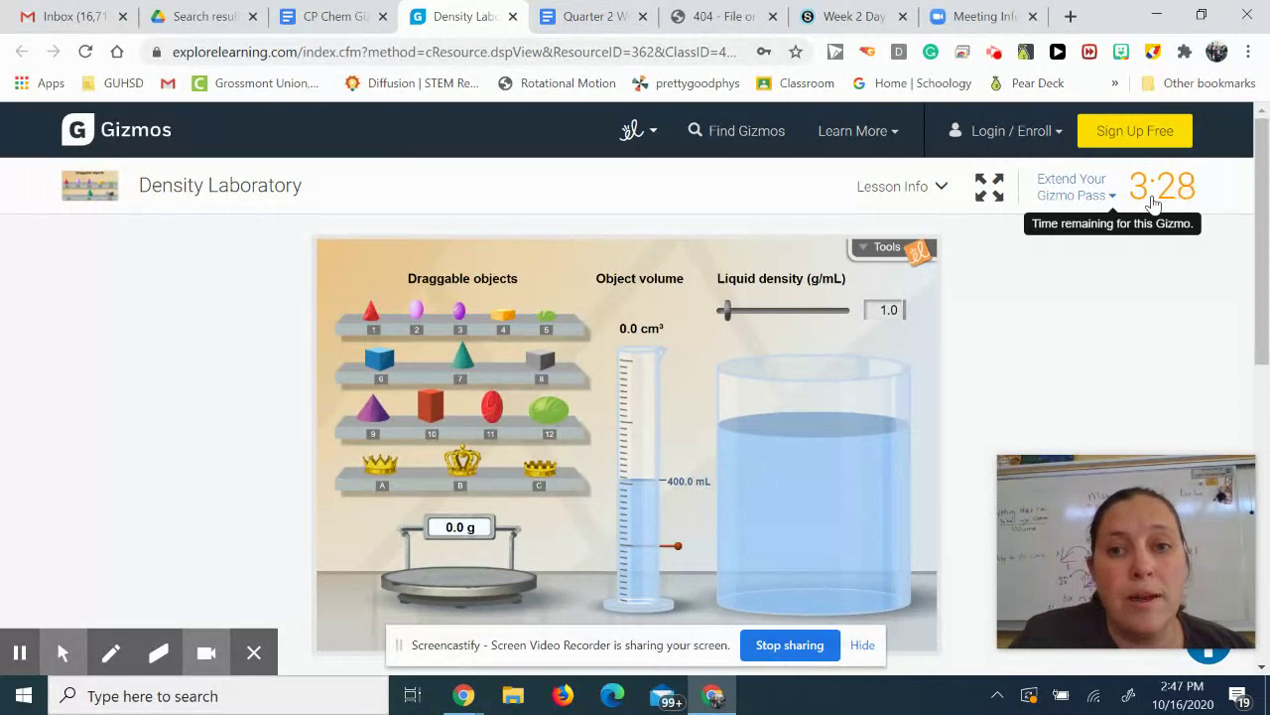
- Log in to ExploreLearning with saved credentials and detach the Gizmo into its own smaller window
left_click(996, 142)
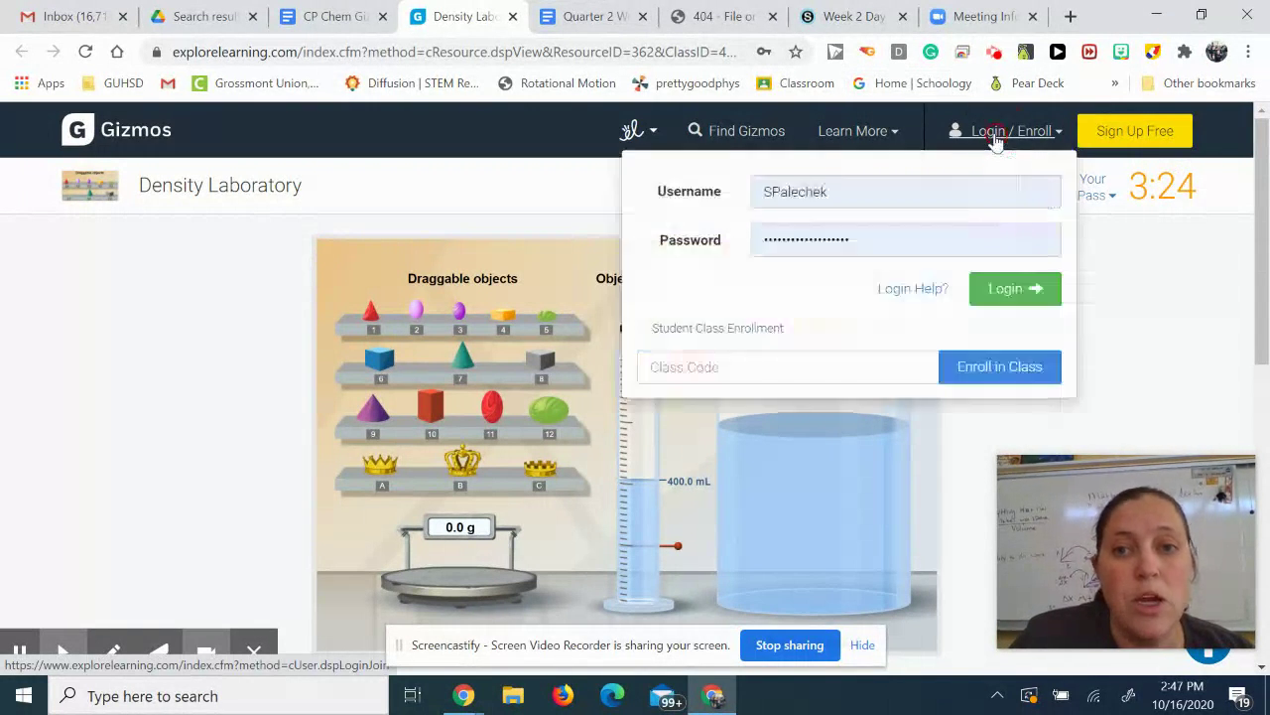
left_click(1009, 290)
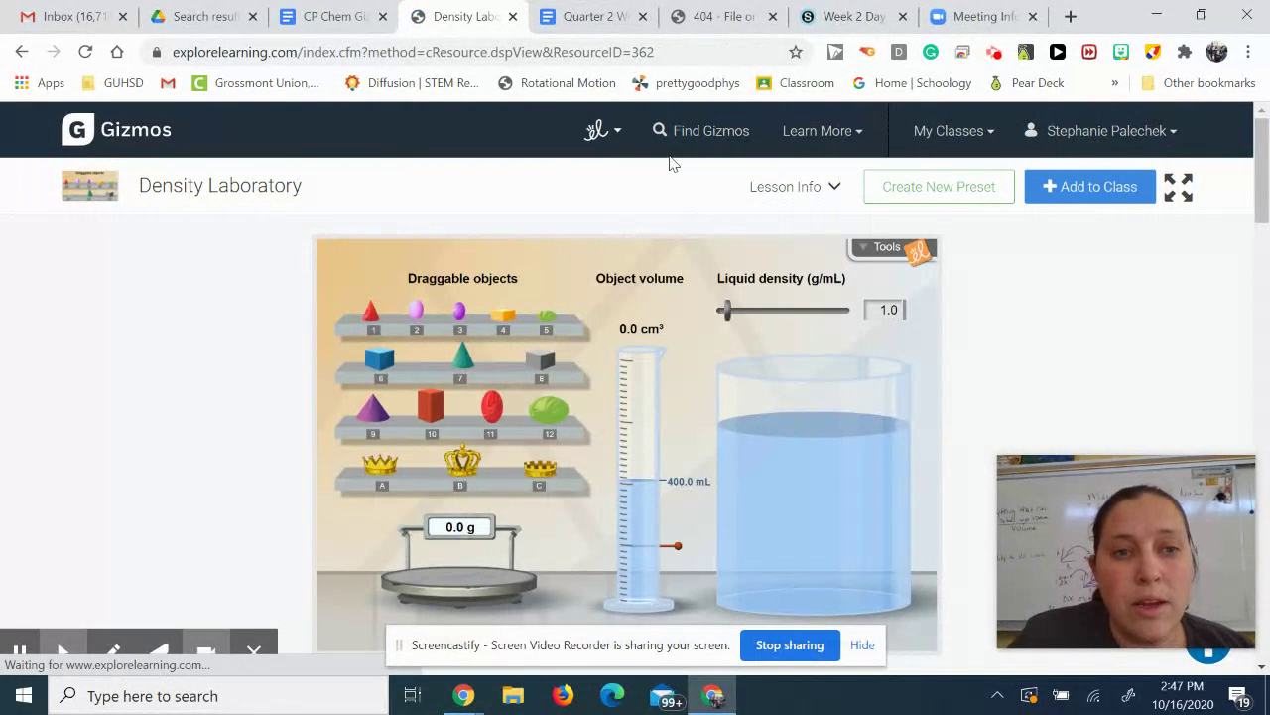
left_click_drag(467, 20, 658, 133)
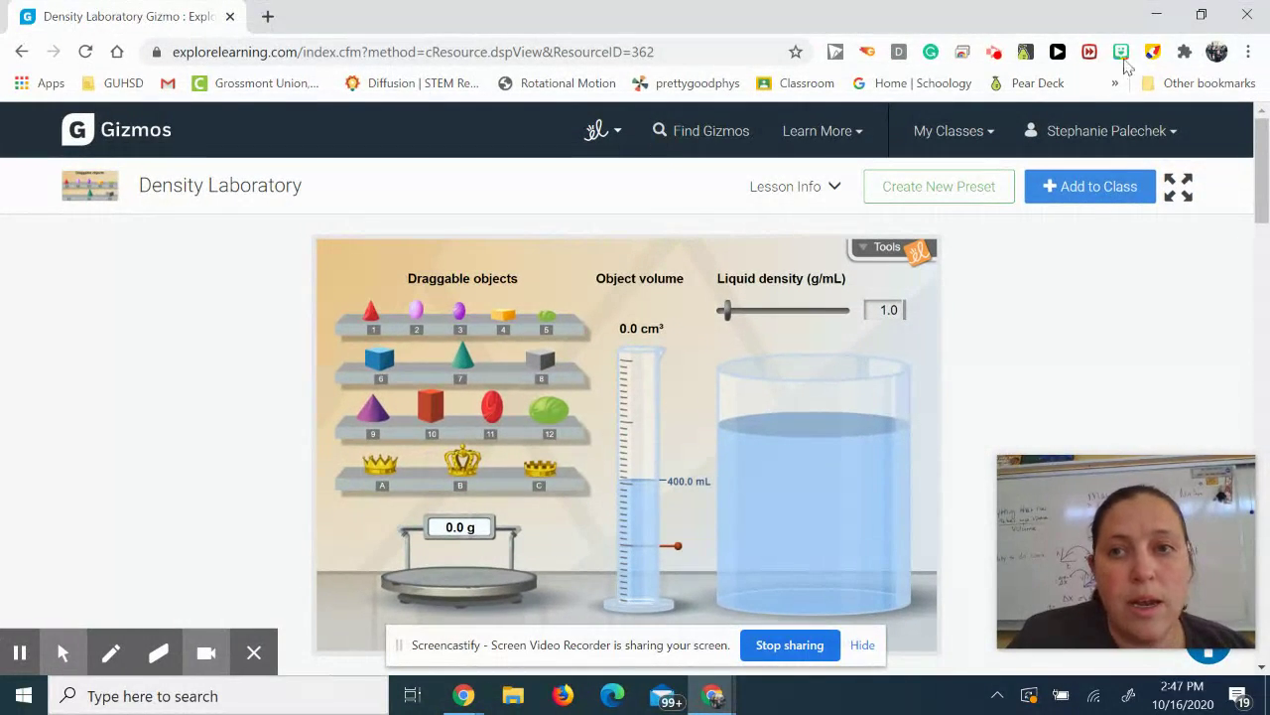
left_click(1201, 15)
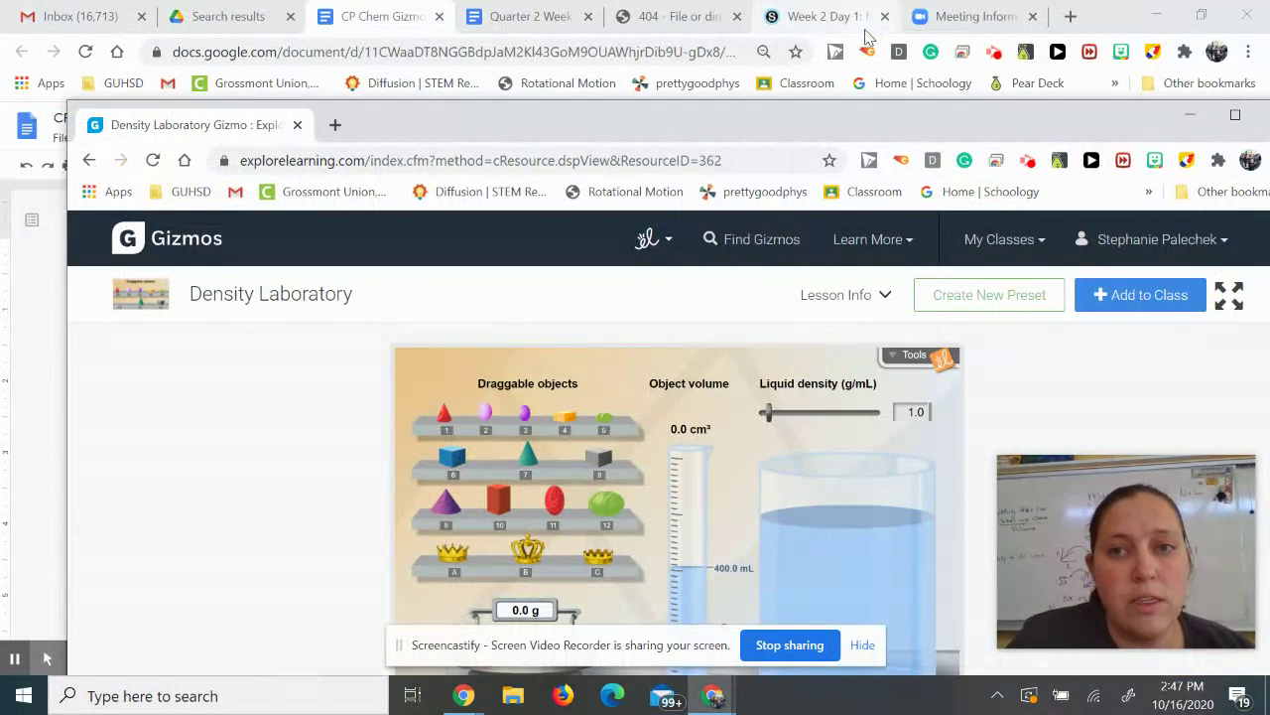
- Restore the Google Docs worksheet window and narrow it to the left side of the screen
left_click(409, 30)
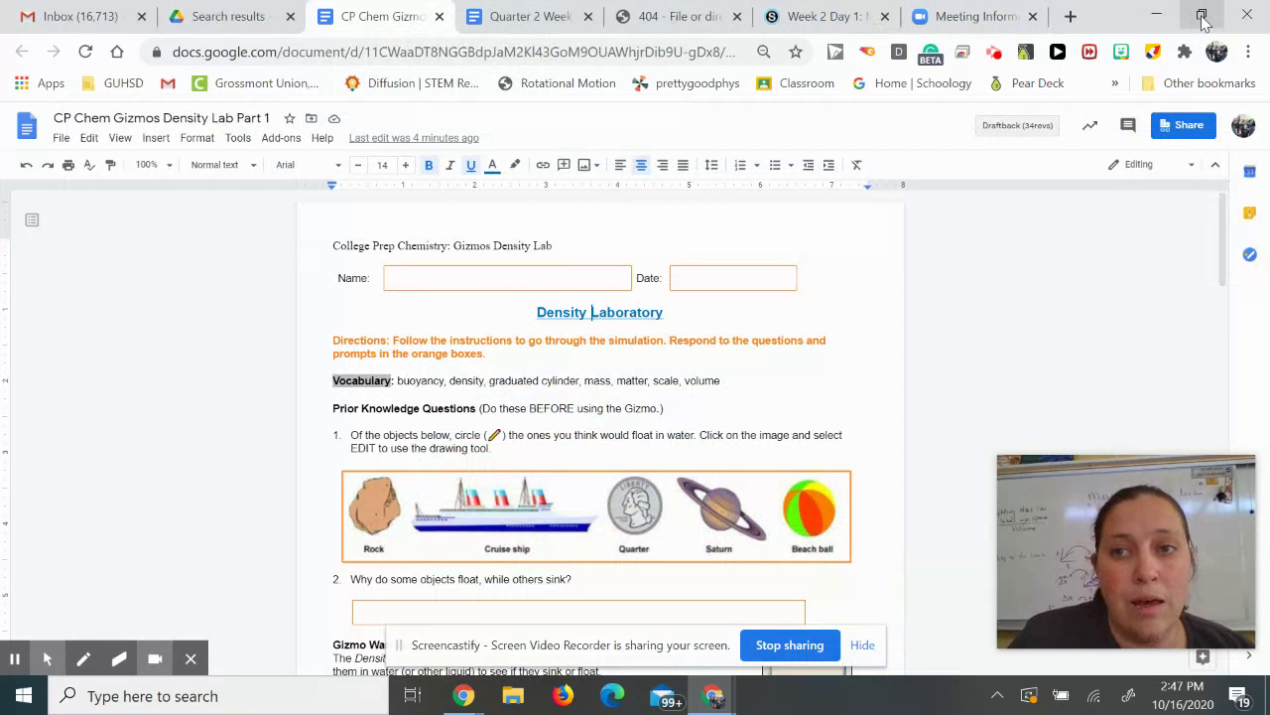
left_click(1197, 20)
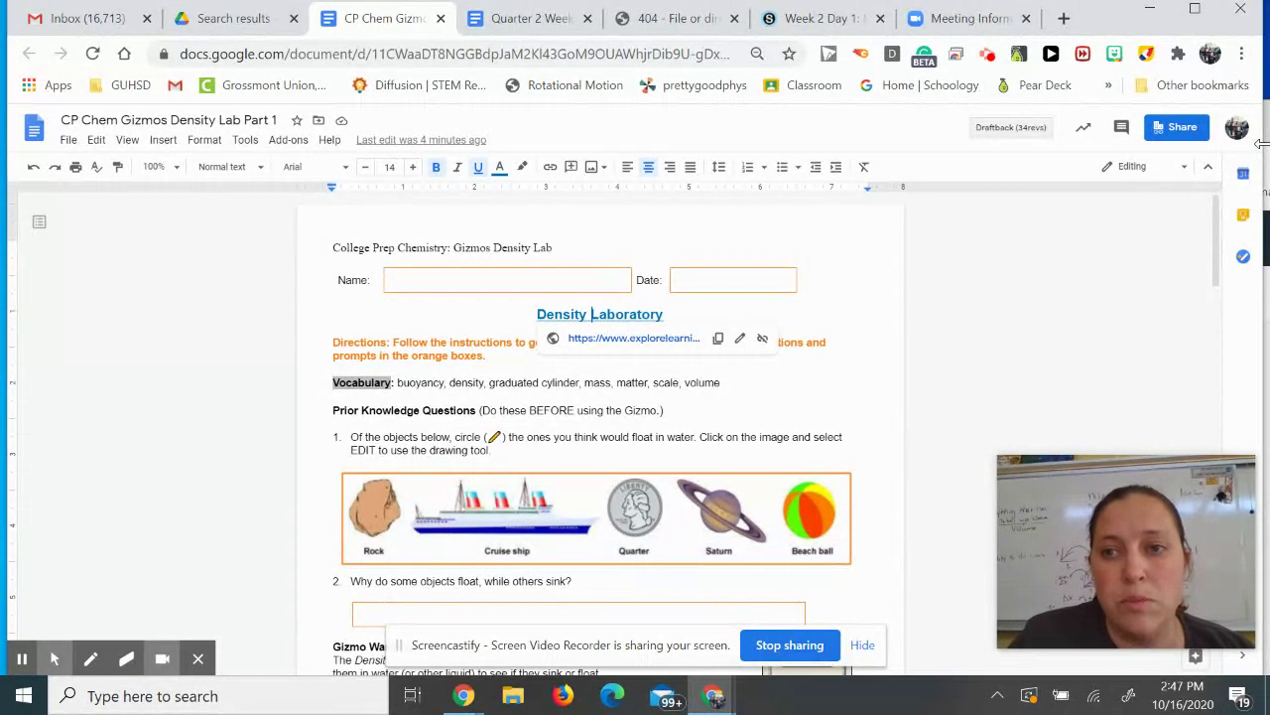
left_click_drag(1258, 144, 538, 164)
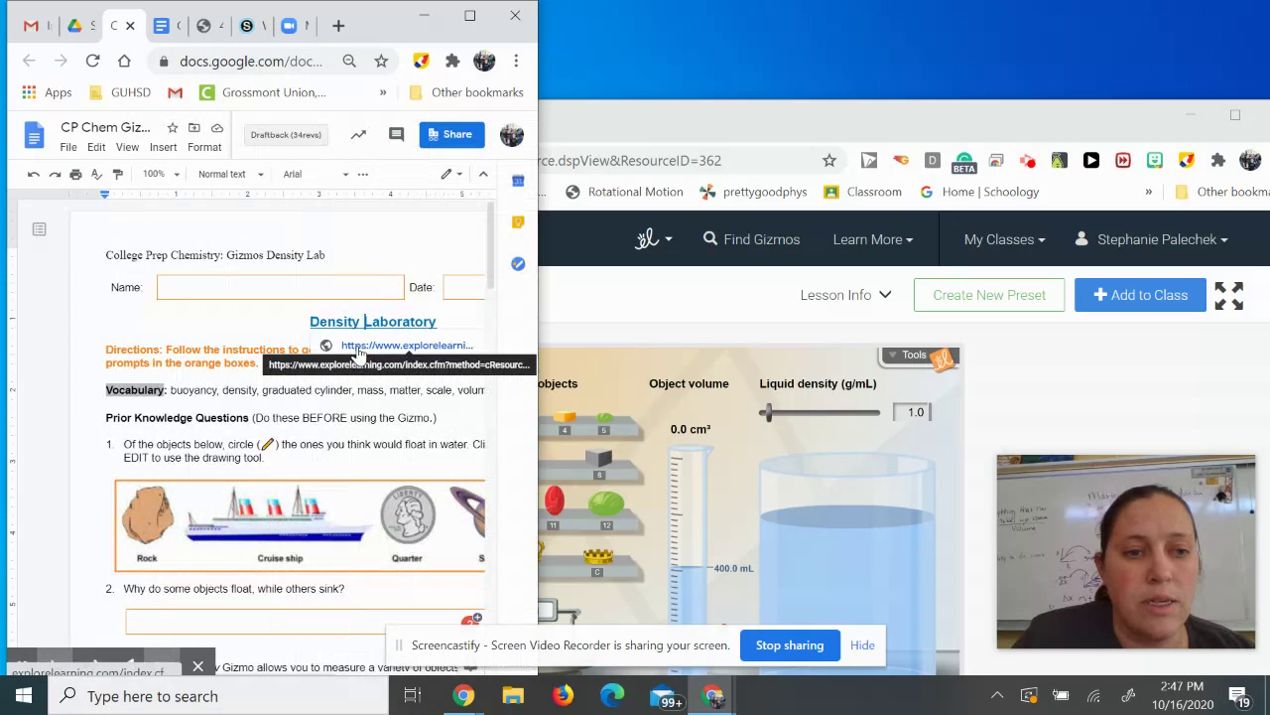
- Fit the Gizmo window into the right half of the screen, aligned to the top
left_click(972, 122)
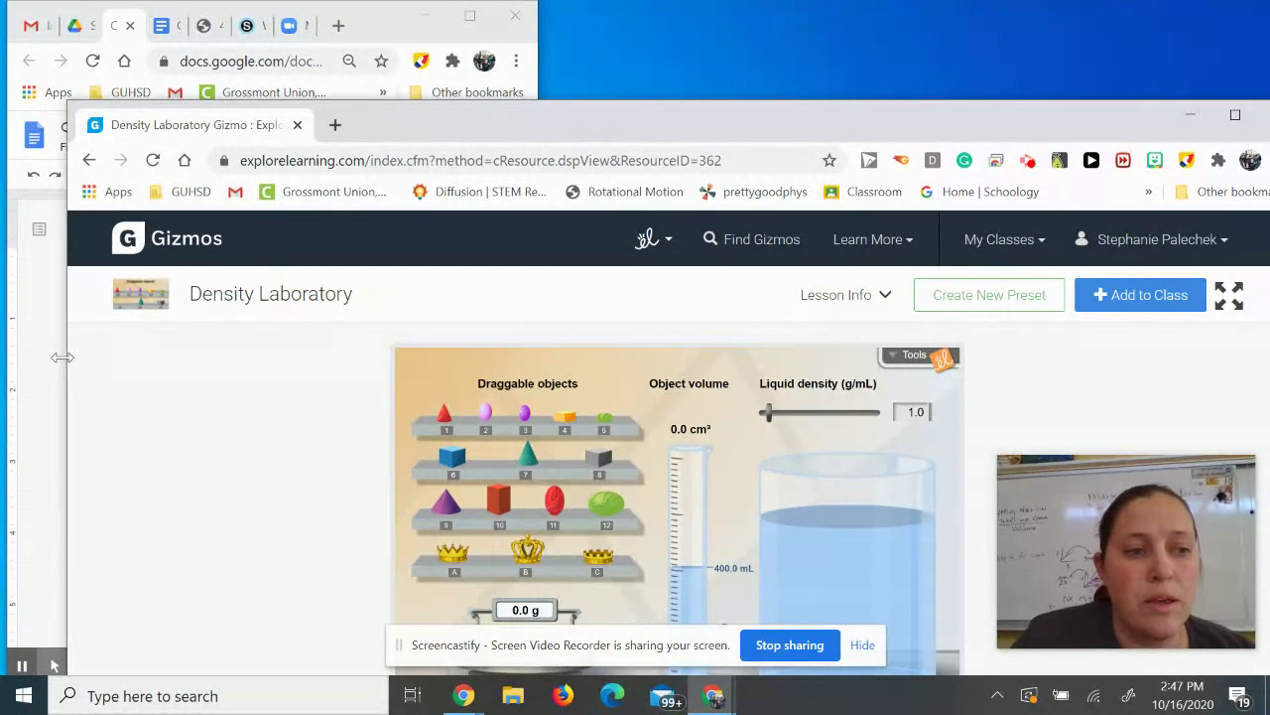
left_click_drag(65, 358, 542, 360)
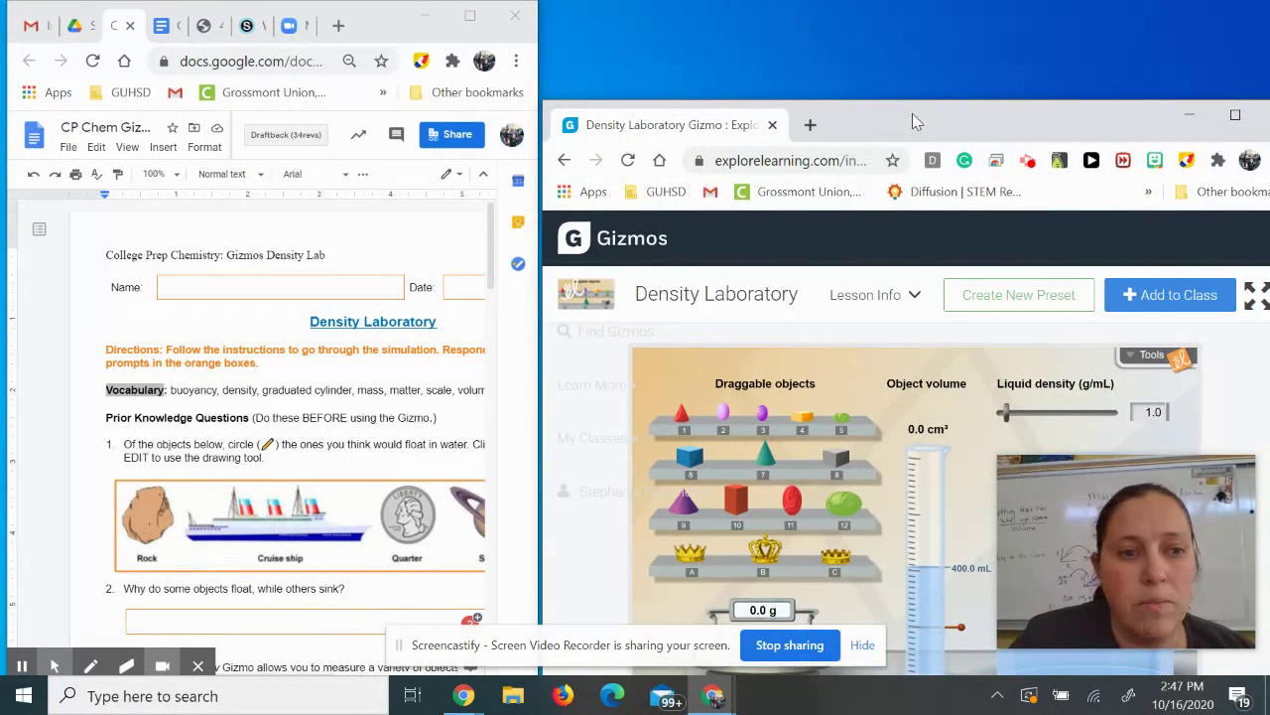
left_click_drag(912, 113, 915, 19)
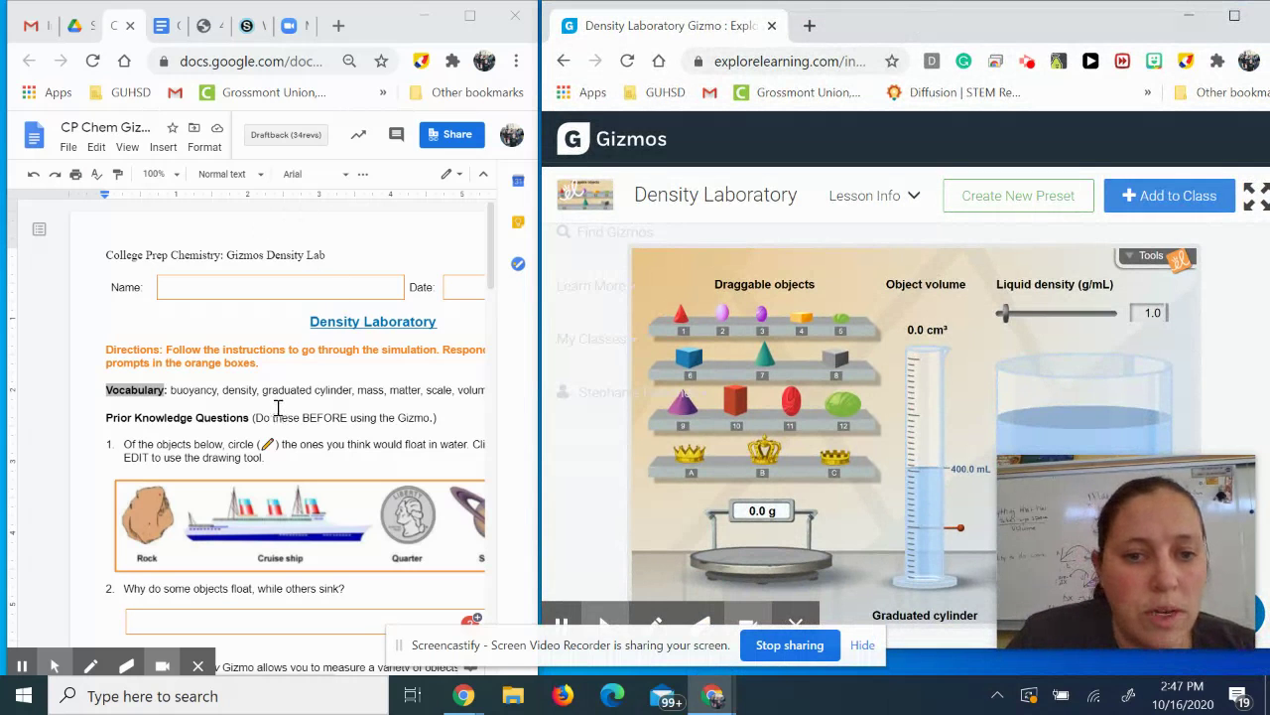
scroll(278, 407, "down", 2)
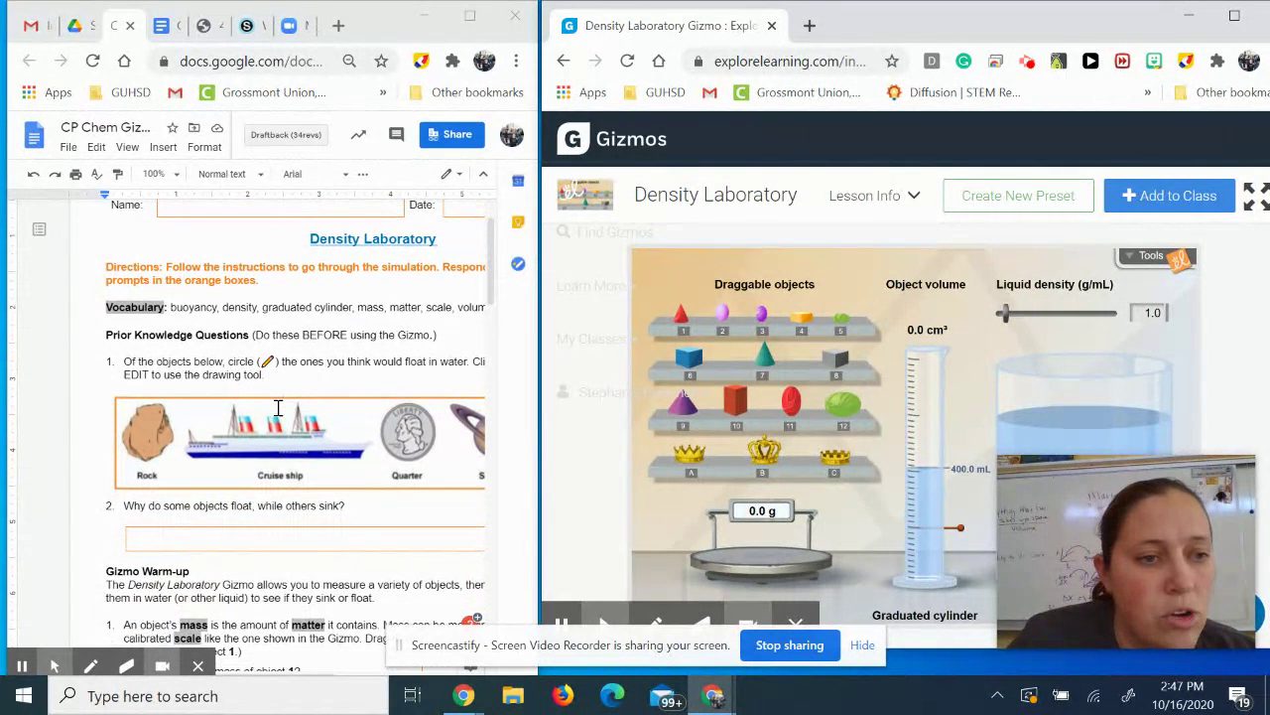
scroll(278, 408, "down", 1)
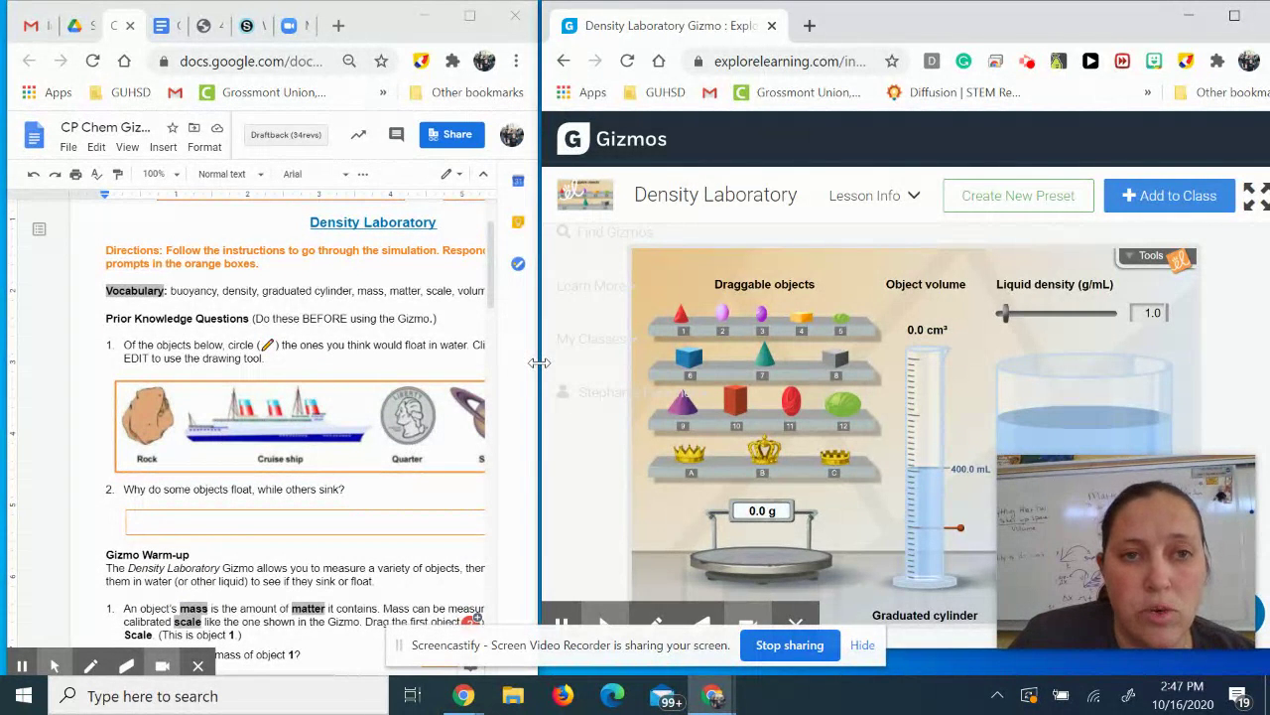
left_click_drag(539, 362, 578, 342)
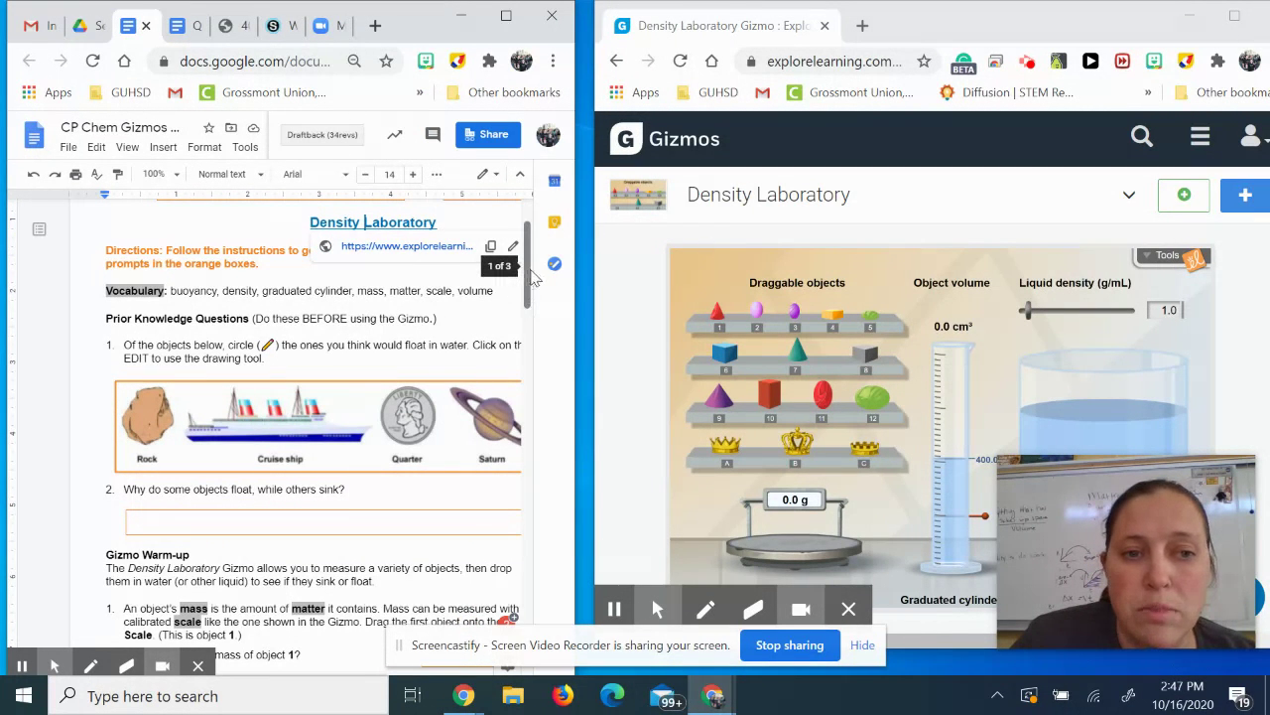
left_click_drag(529, 283, 534, 300)
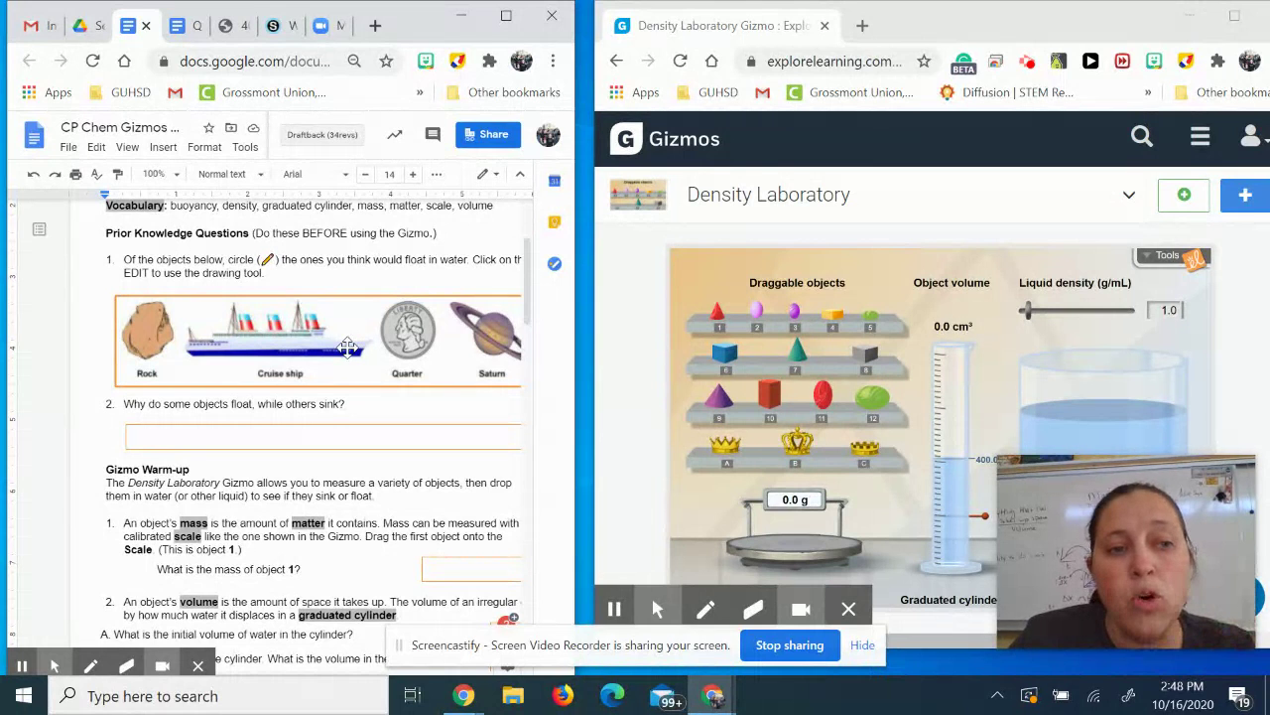
double_click(348, 347)
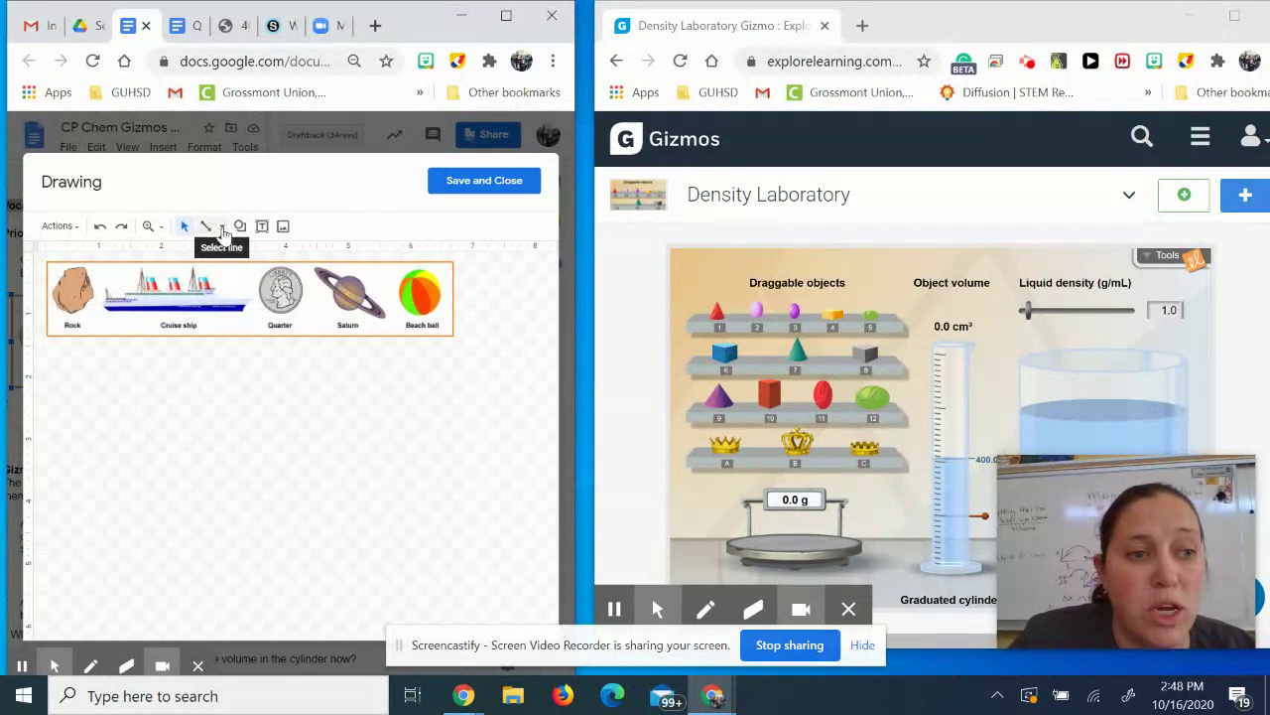
left_click(223, 228)
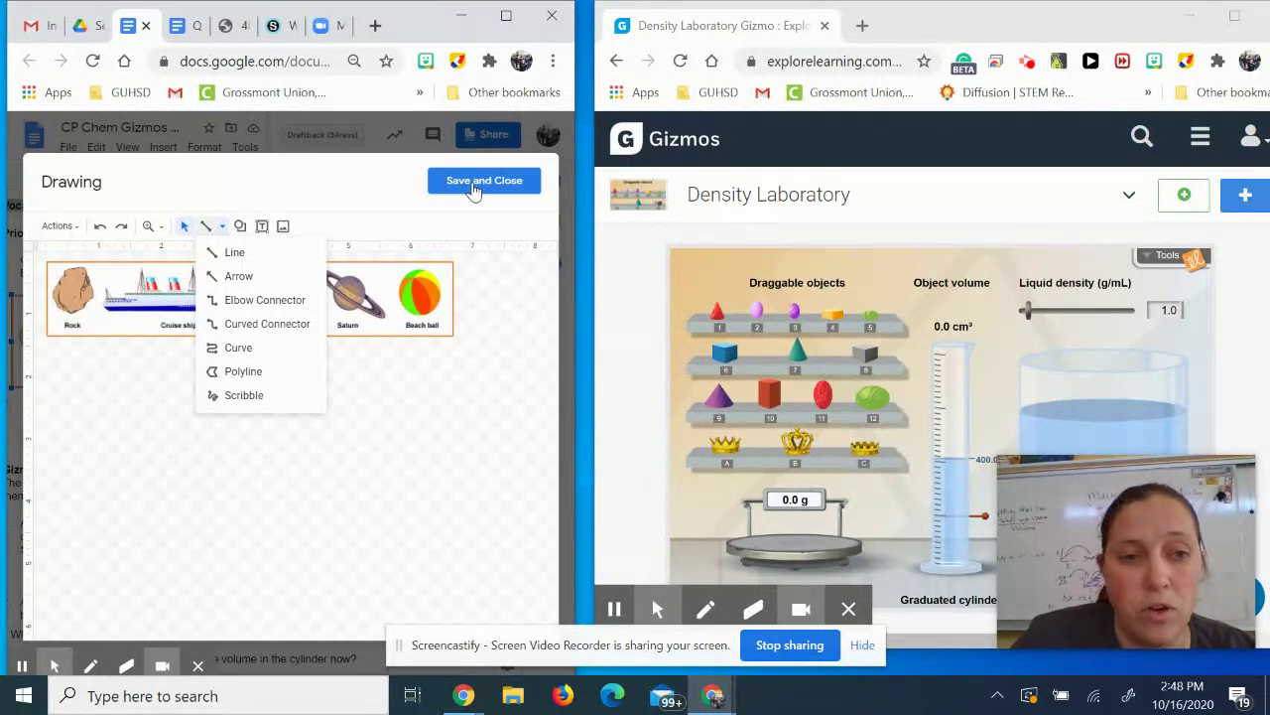
left_click(474, 187)
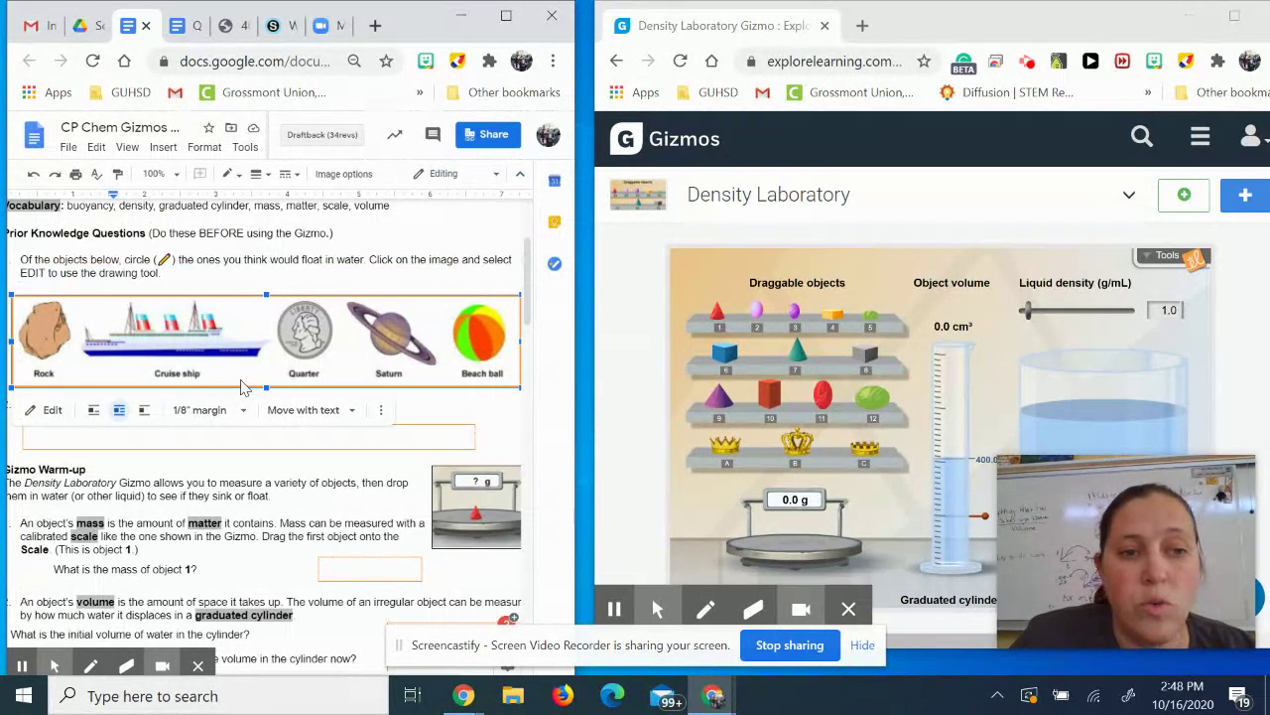
scroll(238, 377, "down", 1)
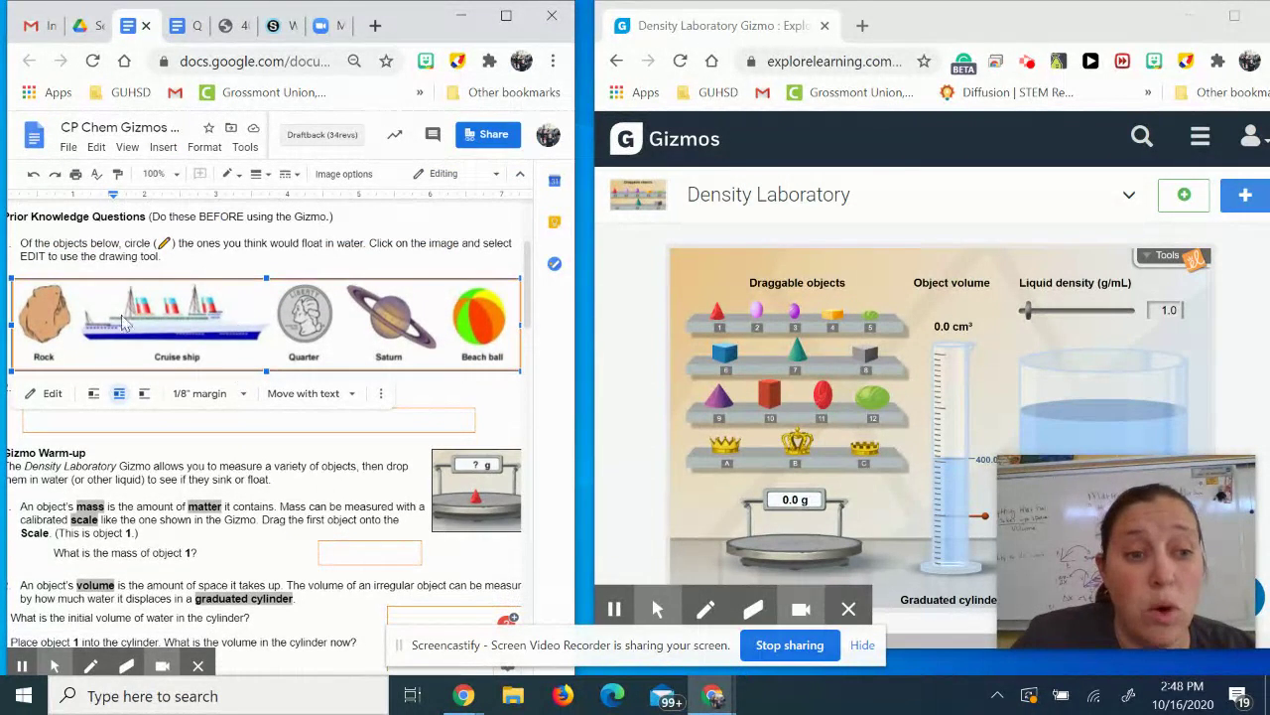
left_click(305, 455)
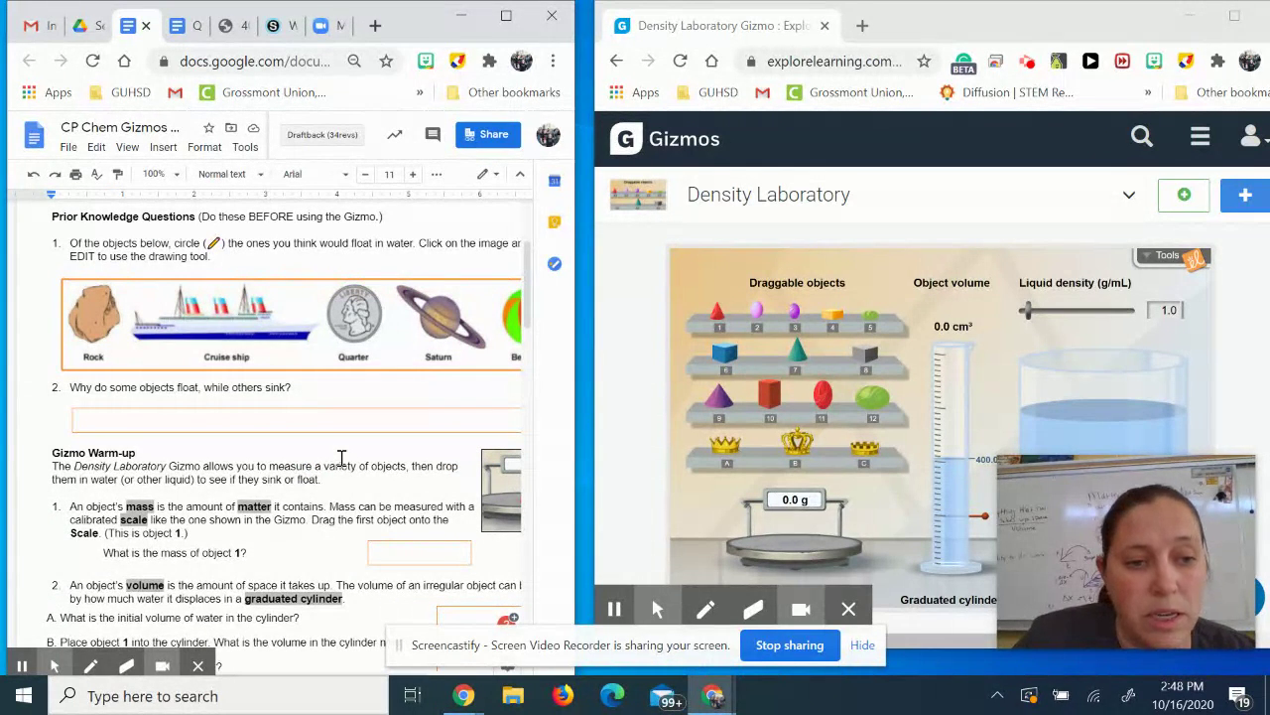
scroll(341, 458, "down", 2)
scroll(341, 458, "down", 1)
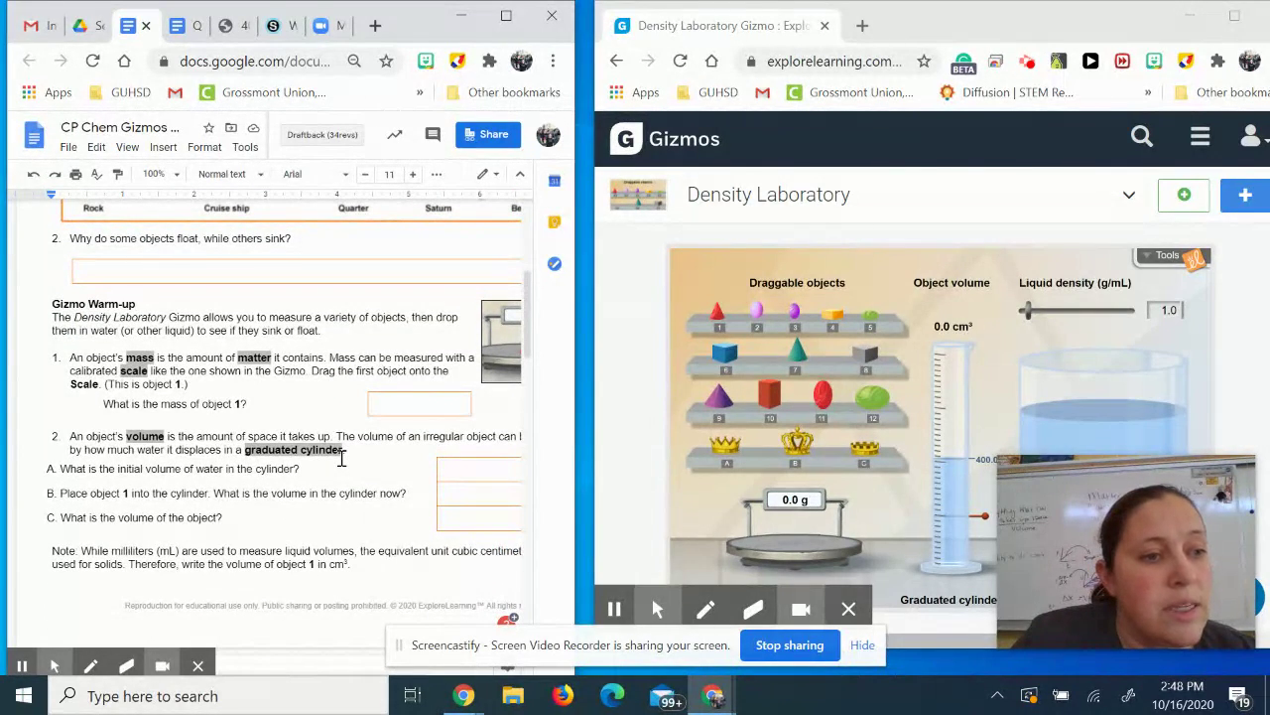
scroll(340, 458, "down", 1)
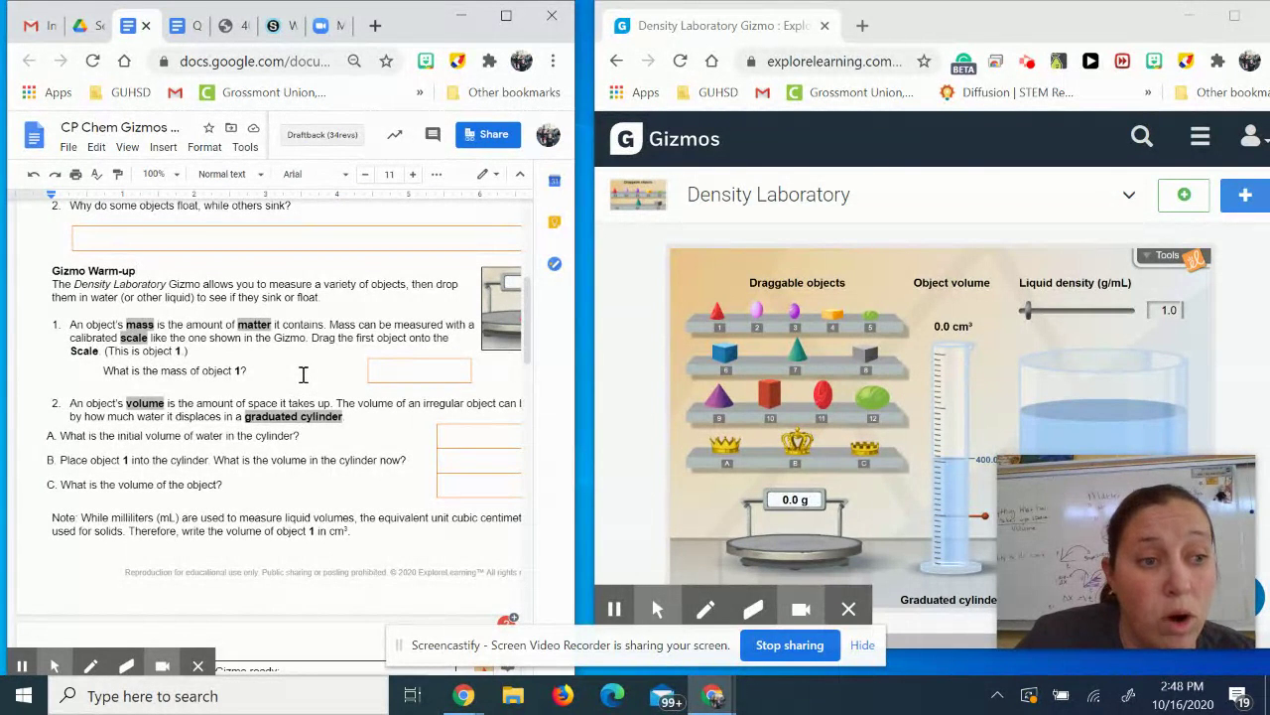
scroll(304, 374, "right", 1)
scroll(304, 375, "left", 3)
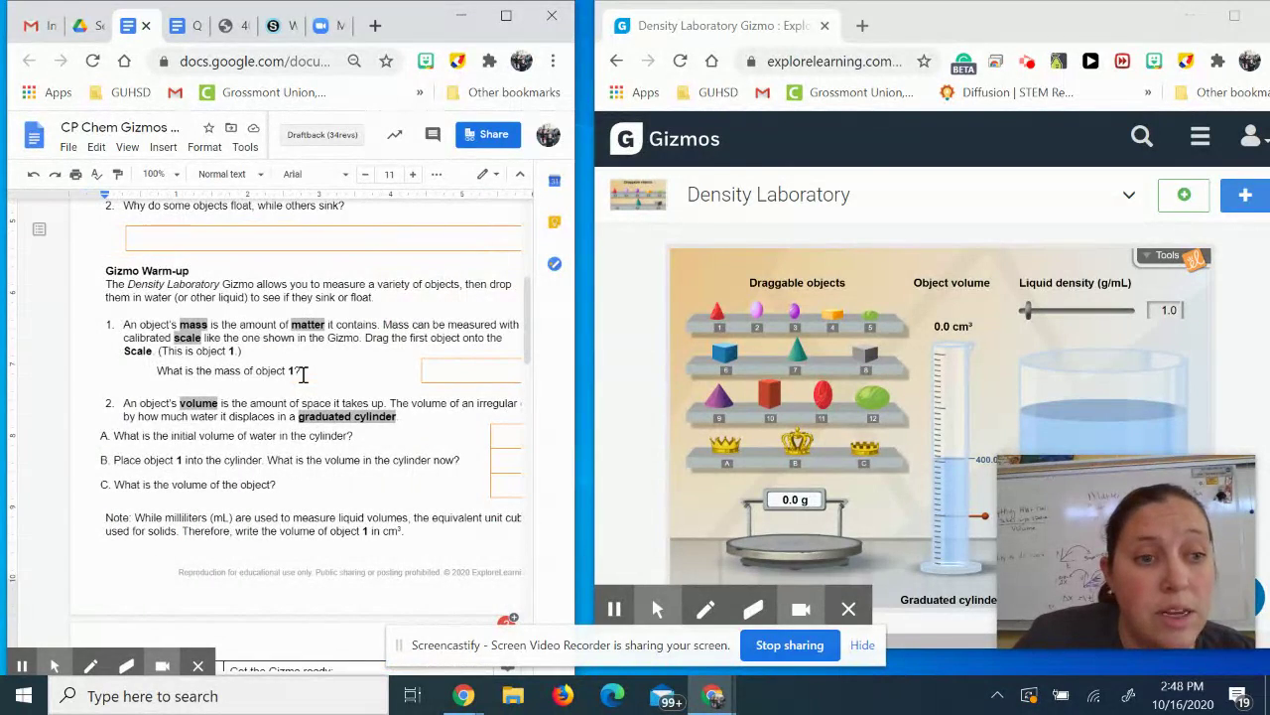
scroll(303, 374, "right", 3)
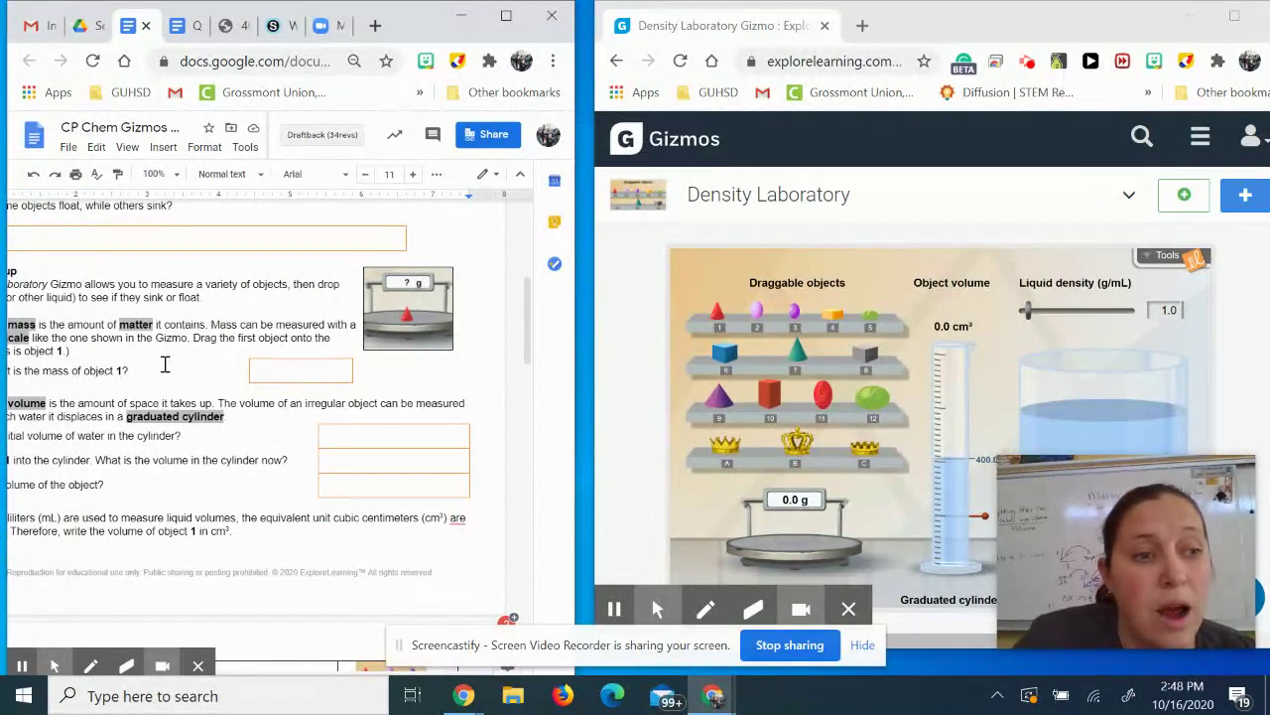
scroll(163, 365, "left", 2)
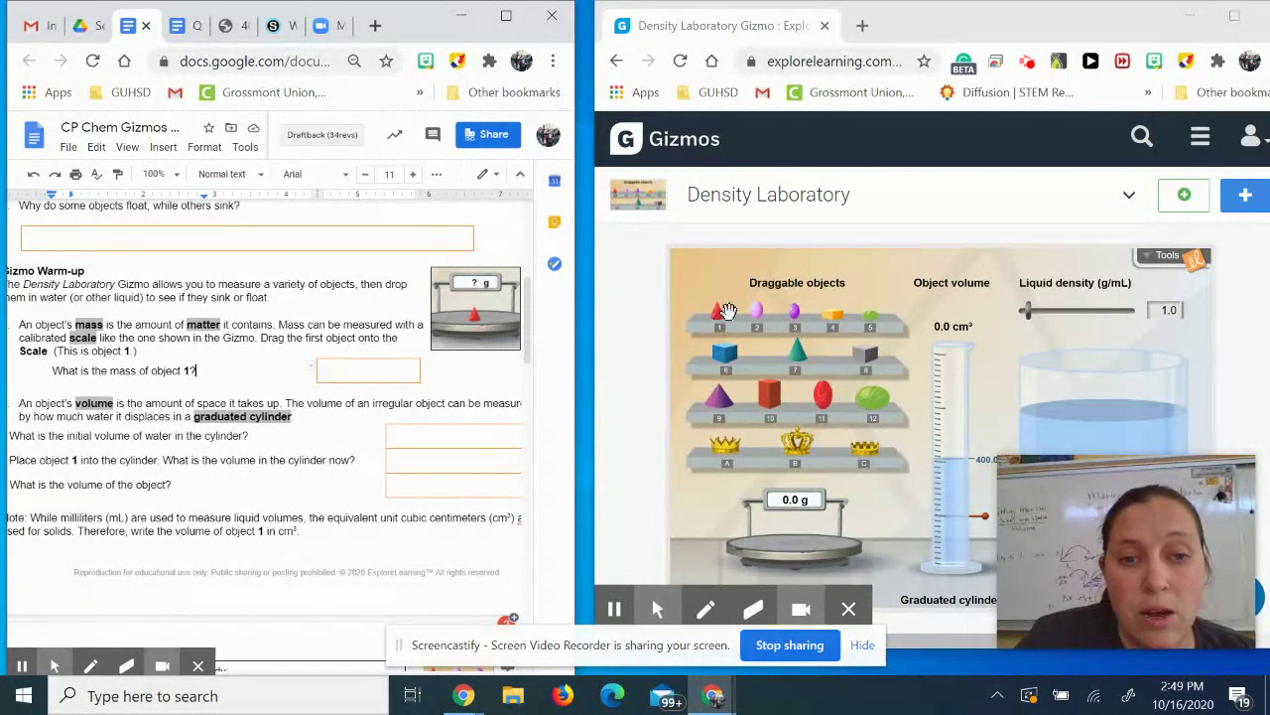
- Weigh object 2 on the scale (11.0 g), return it to its shelf, and maximize the Gizmo window
left_click(756, 308)
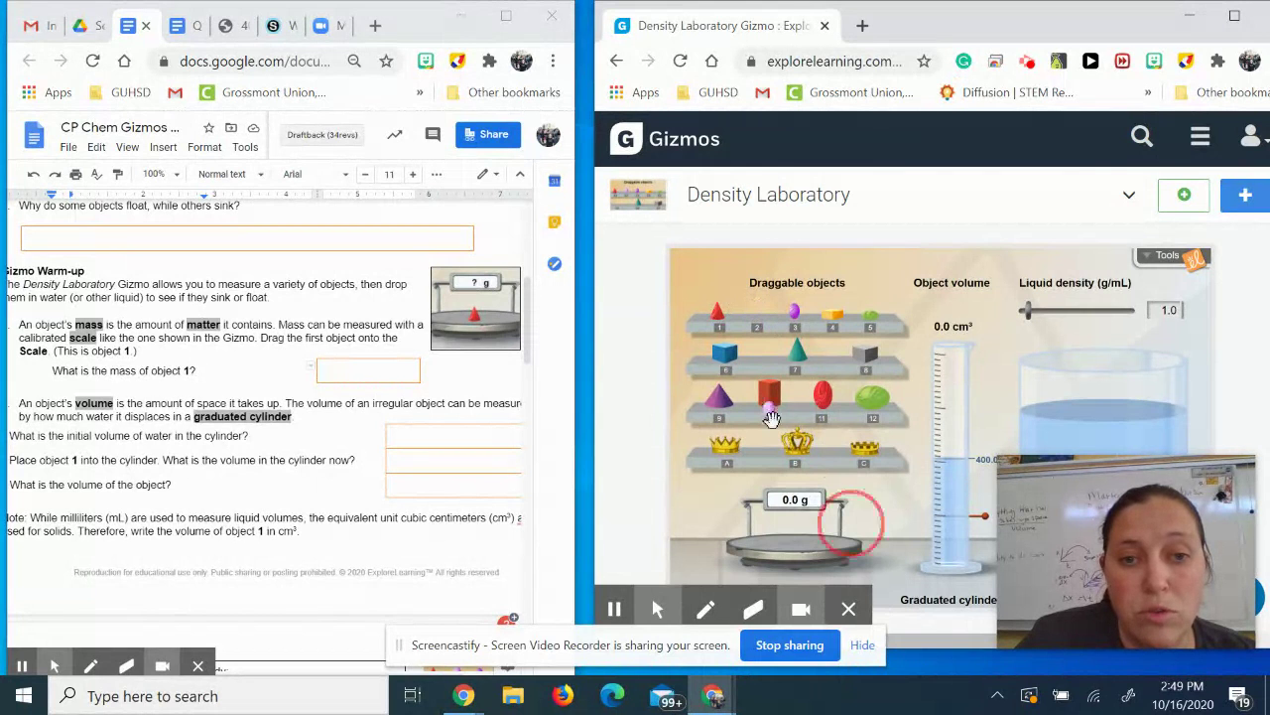
left_click_drag(801, 534, 798, 537)
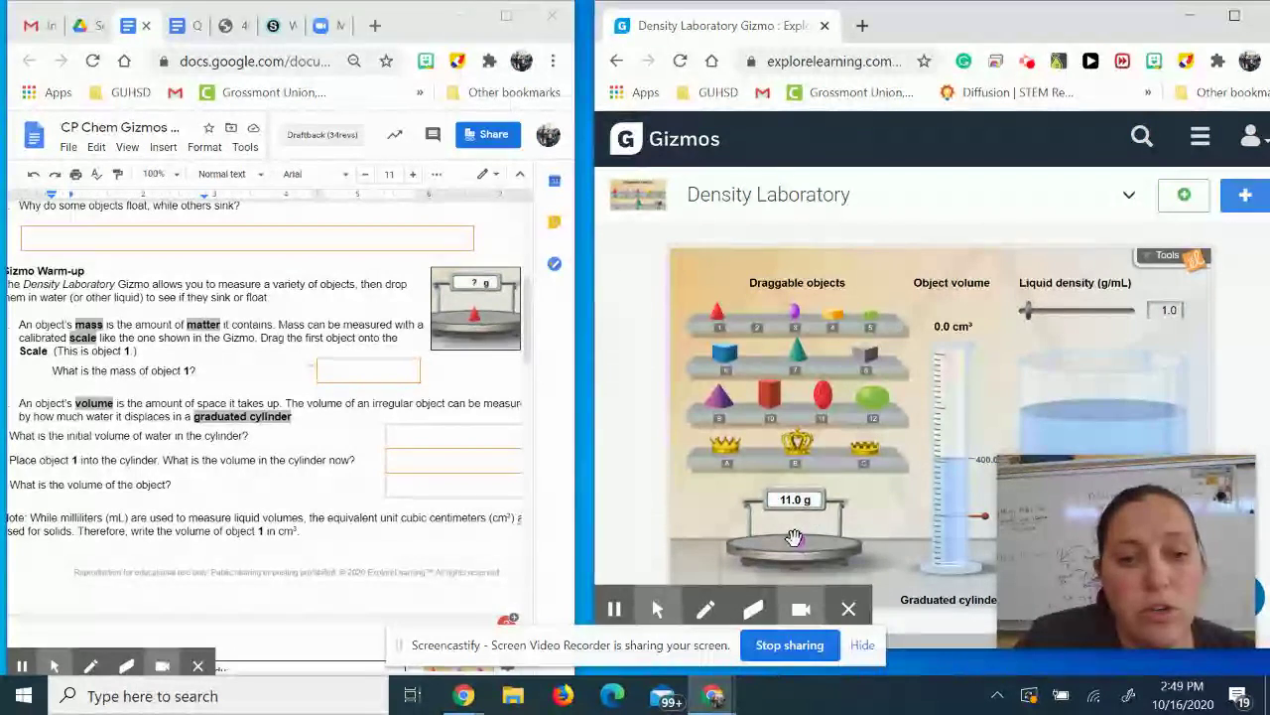
left_click_drag(797, 537, 756, 330)
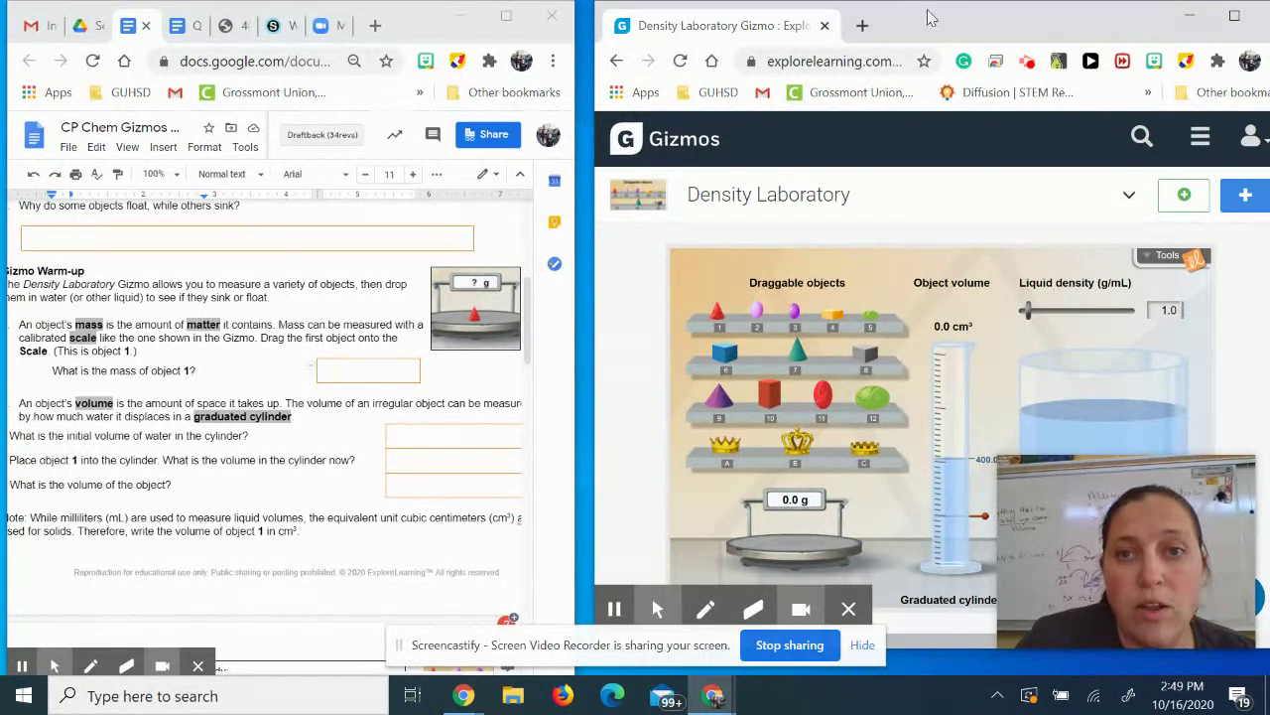
left_click_drag(933, 24, 791, 5)
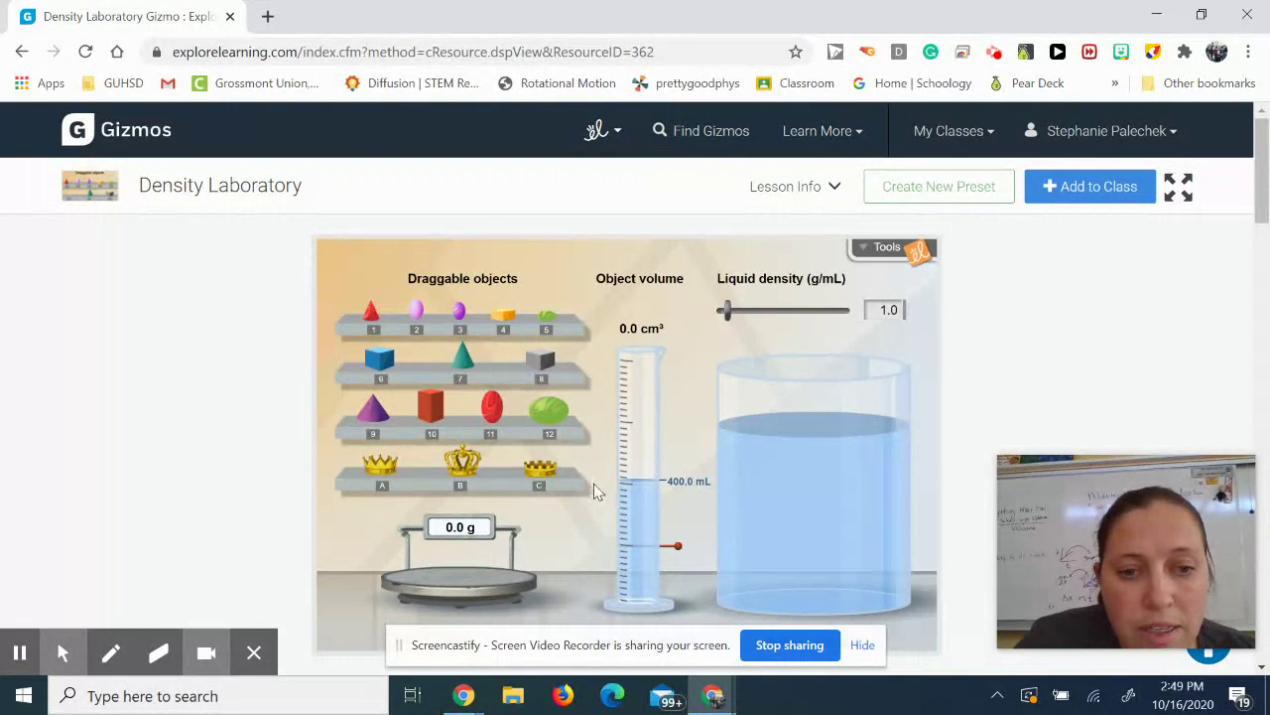
- Drop object 2 into the graduated cylinder, raising it to 409.0 mL, then restore the window beside the worksheet
scroll(594, 483, "down", 3)
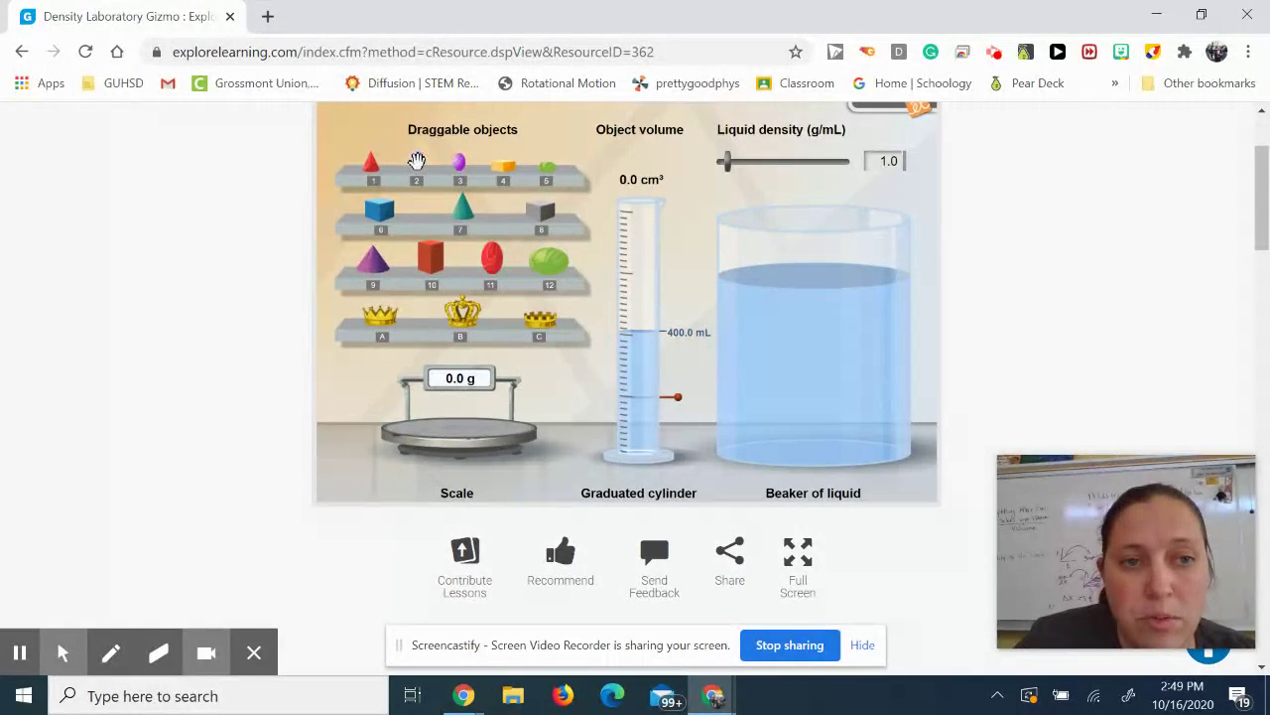
left_click_drag(417, 161, 640, 198)
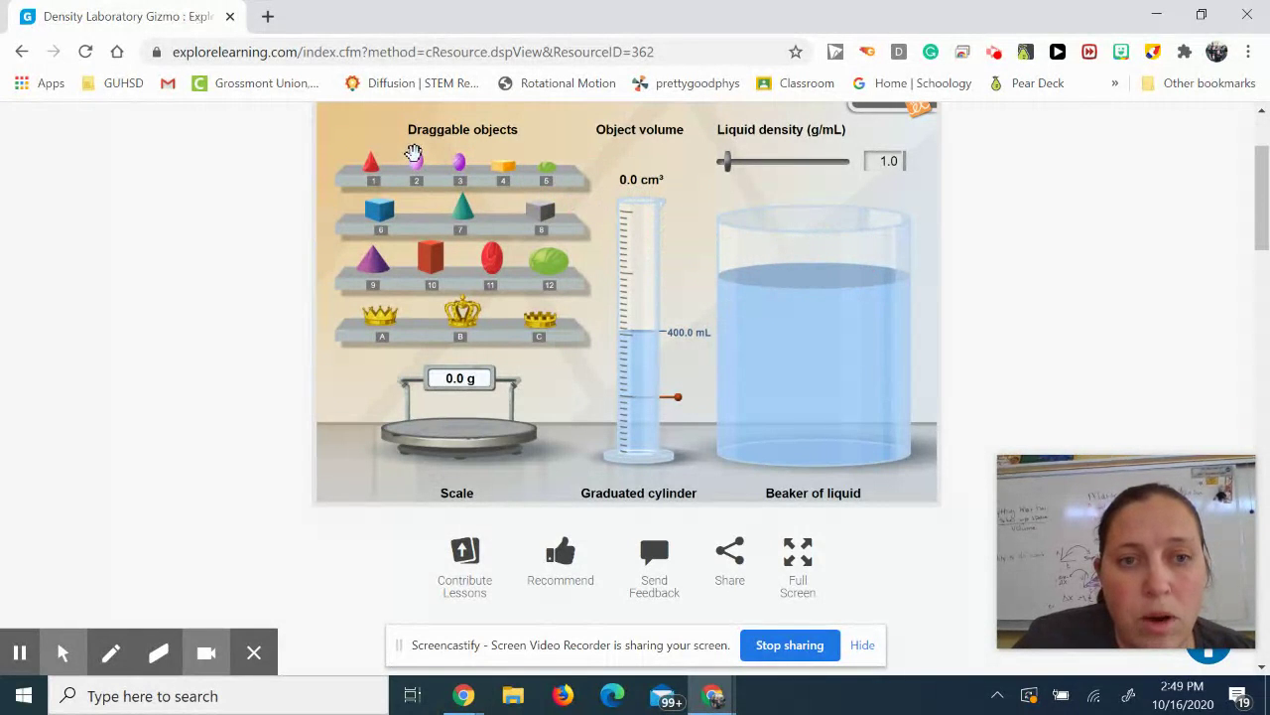
left_click_drag(416, 159, 646, 350)
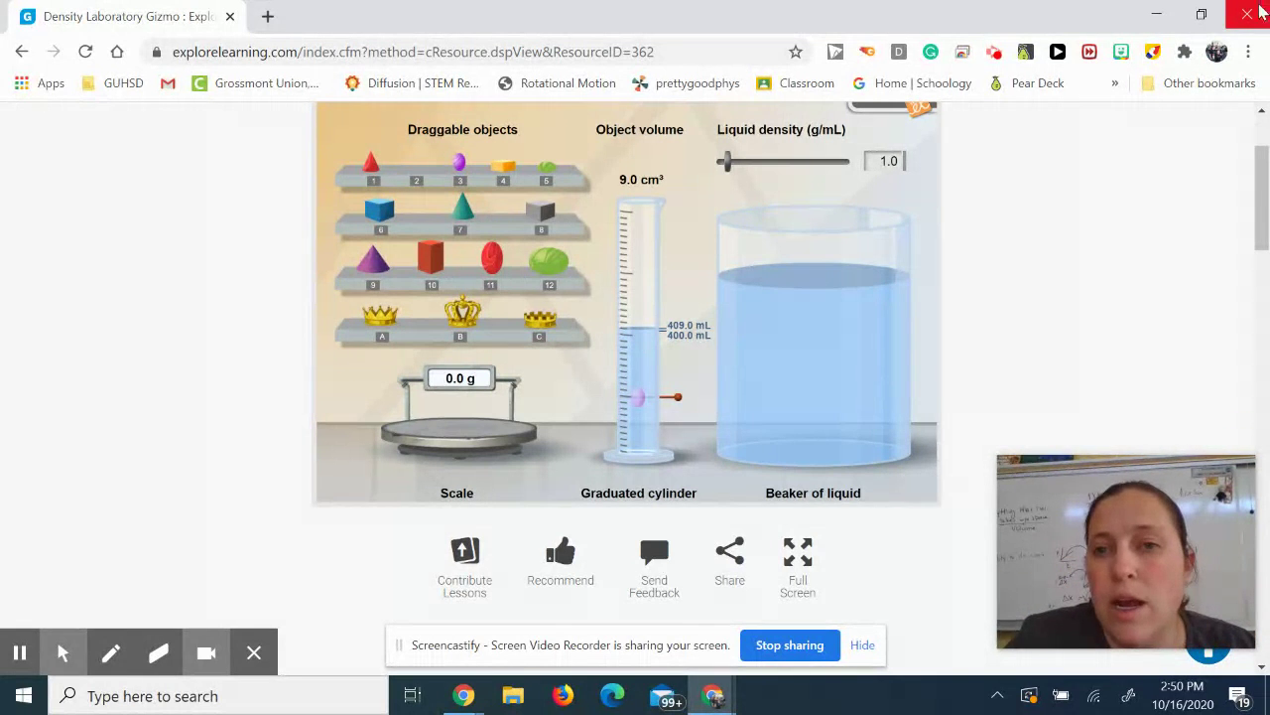
left_click(1201, 14)
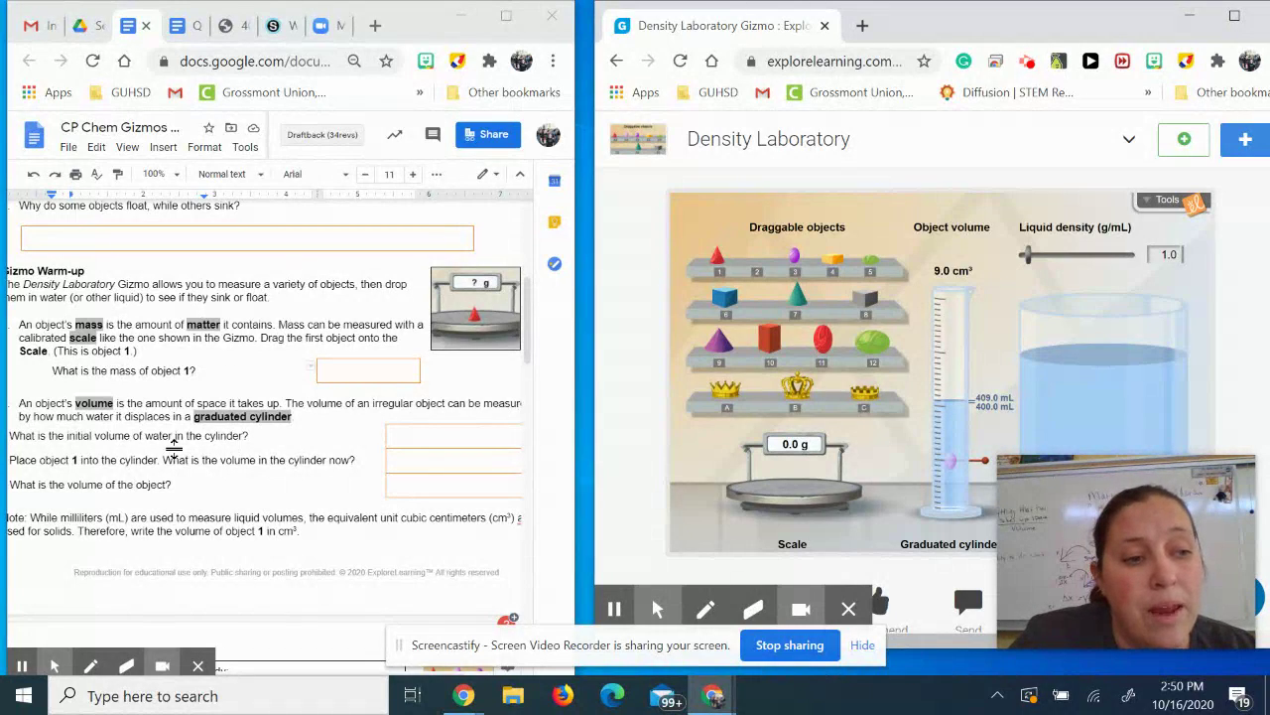
- Scroll the worksheet down to the Activity A float-or-sink hypothesis table
scroll(174, 447, "down", 1)
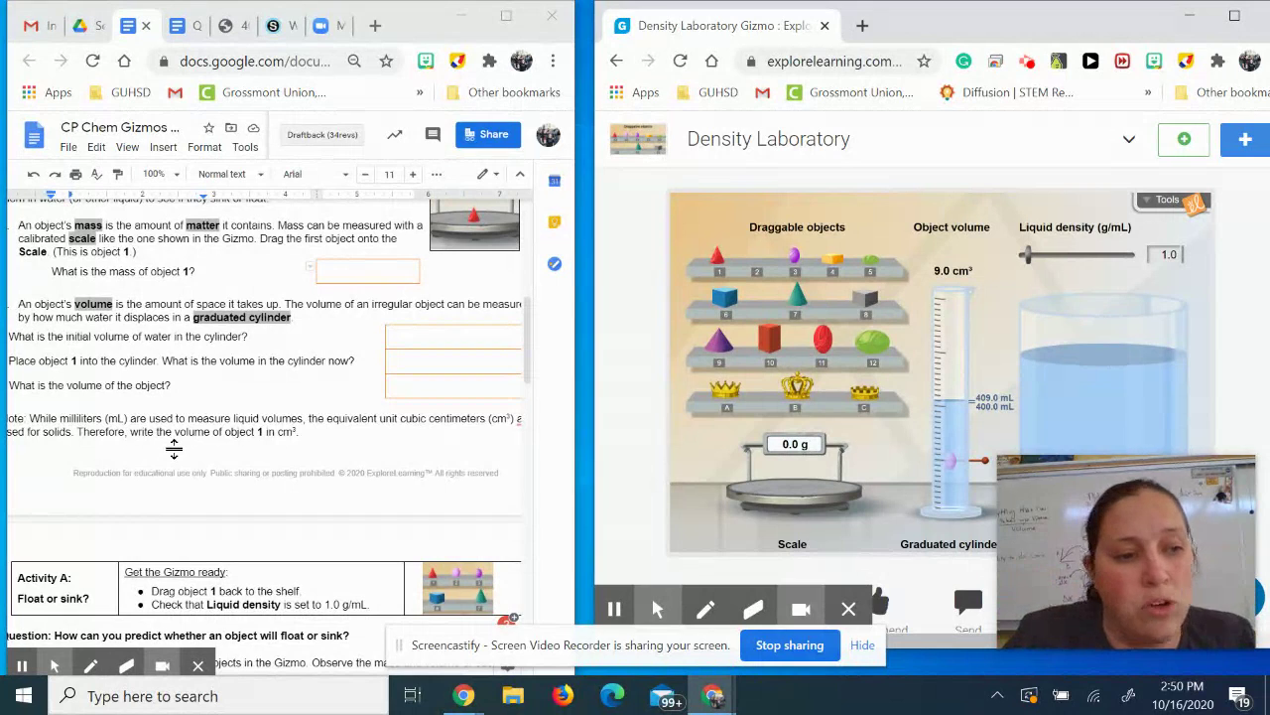
scroll(173, 448, "down", 3)
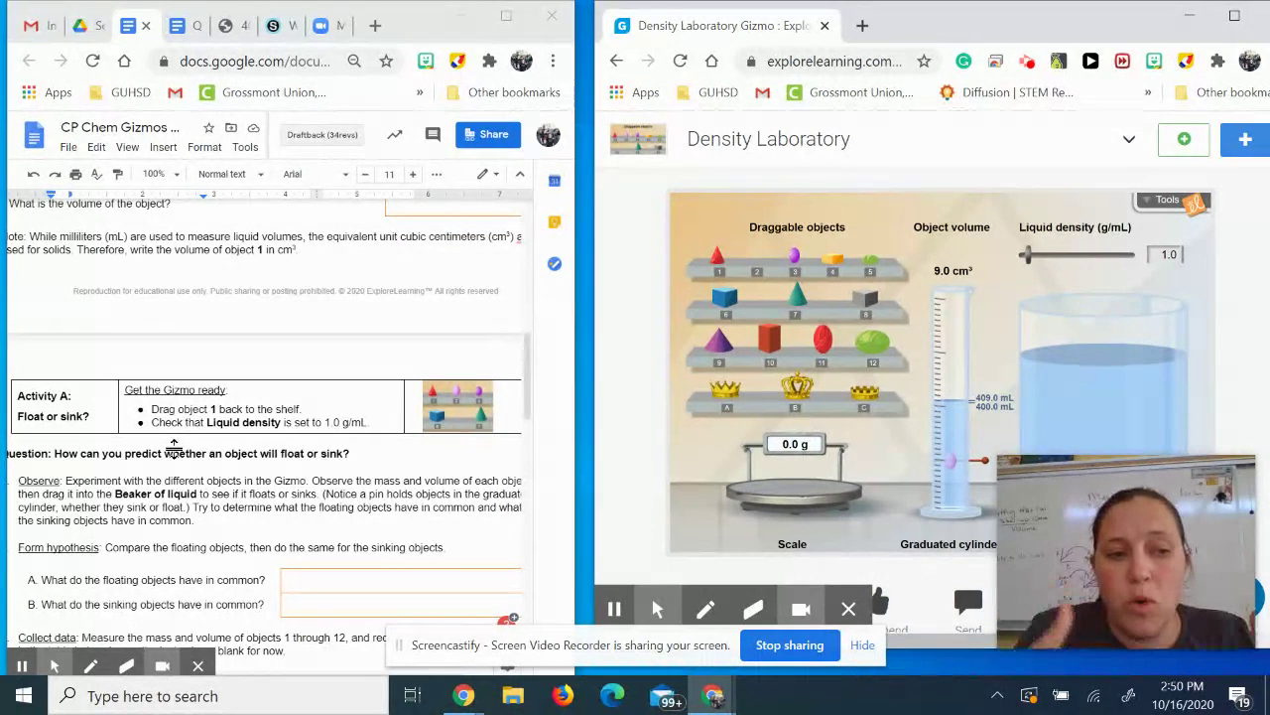
- Scroll the worksheet past the data table and Analyze questions down to the Post Lab Questions
scroll(172, 508, "down", 4)
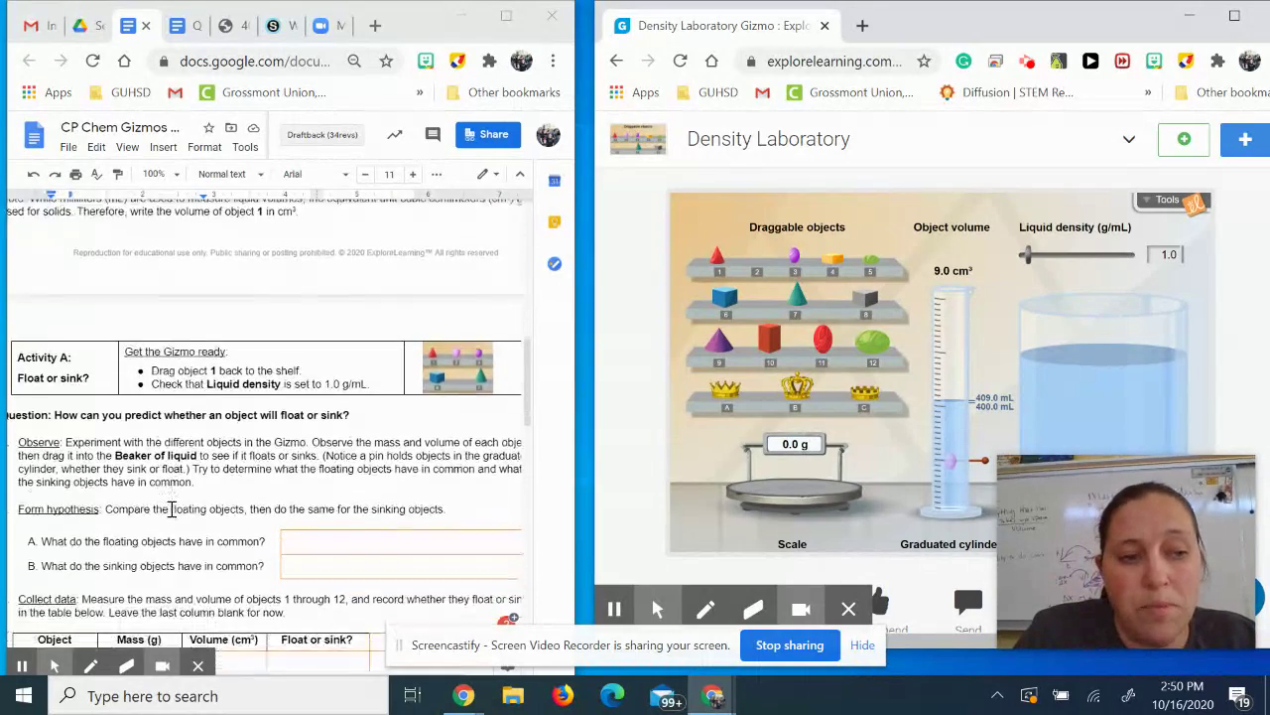
scroll(172, 508, "down", 3)
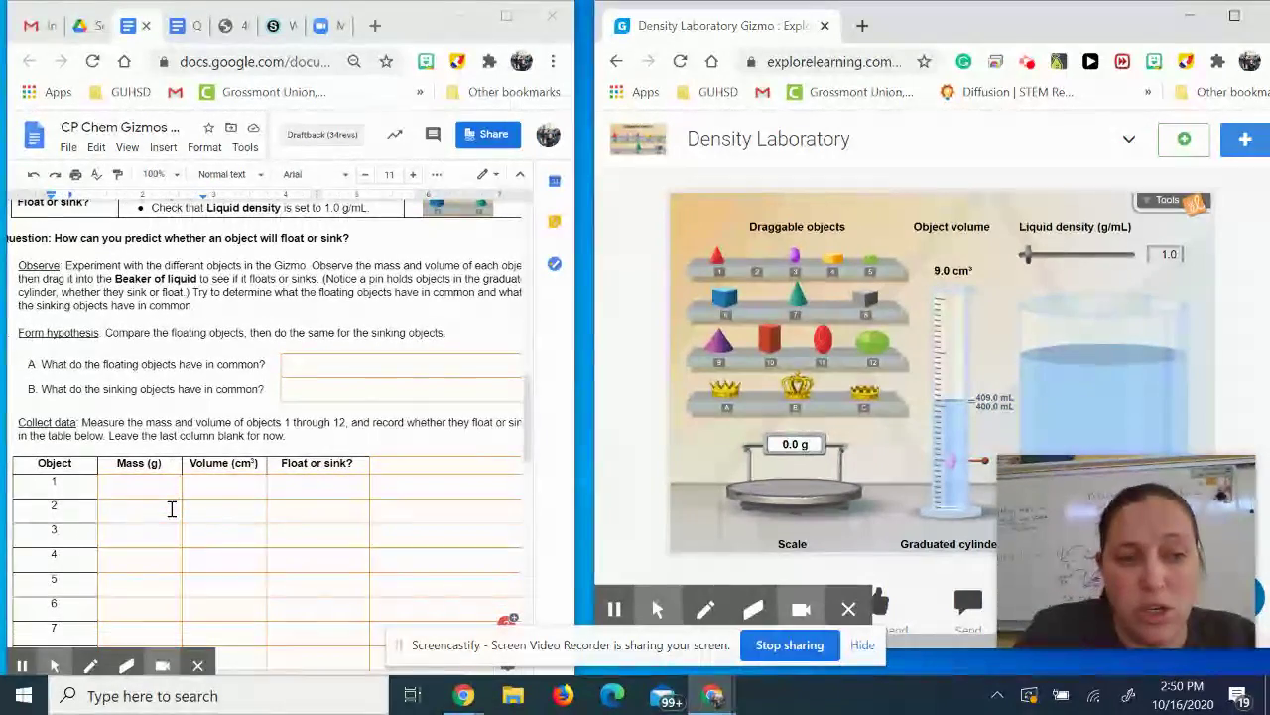
scroll(172, 508, "down", 1)
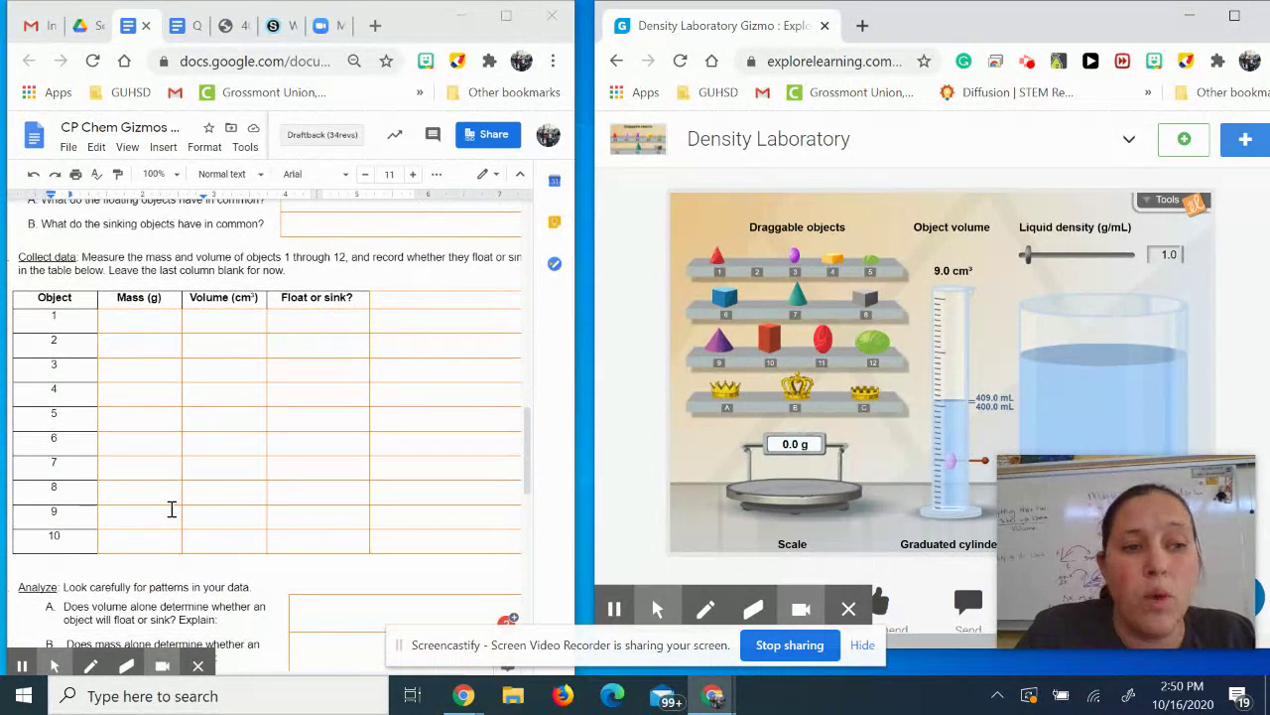
scroll(171, 508, "down", 3)
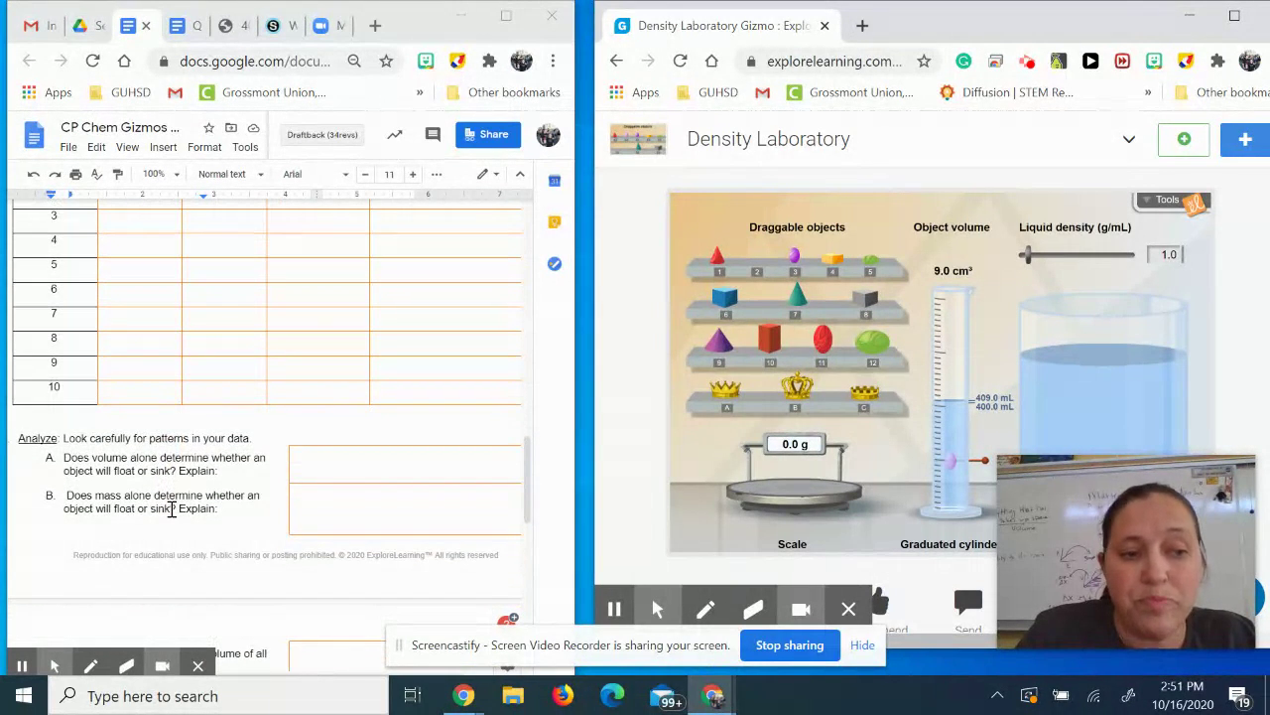
scroll(172, 509, "down", 5)
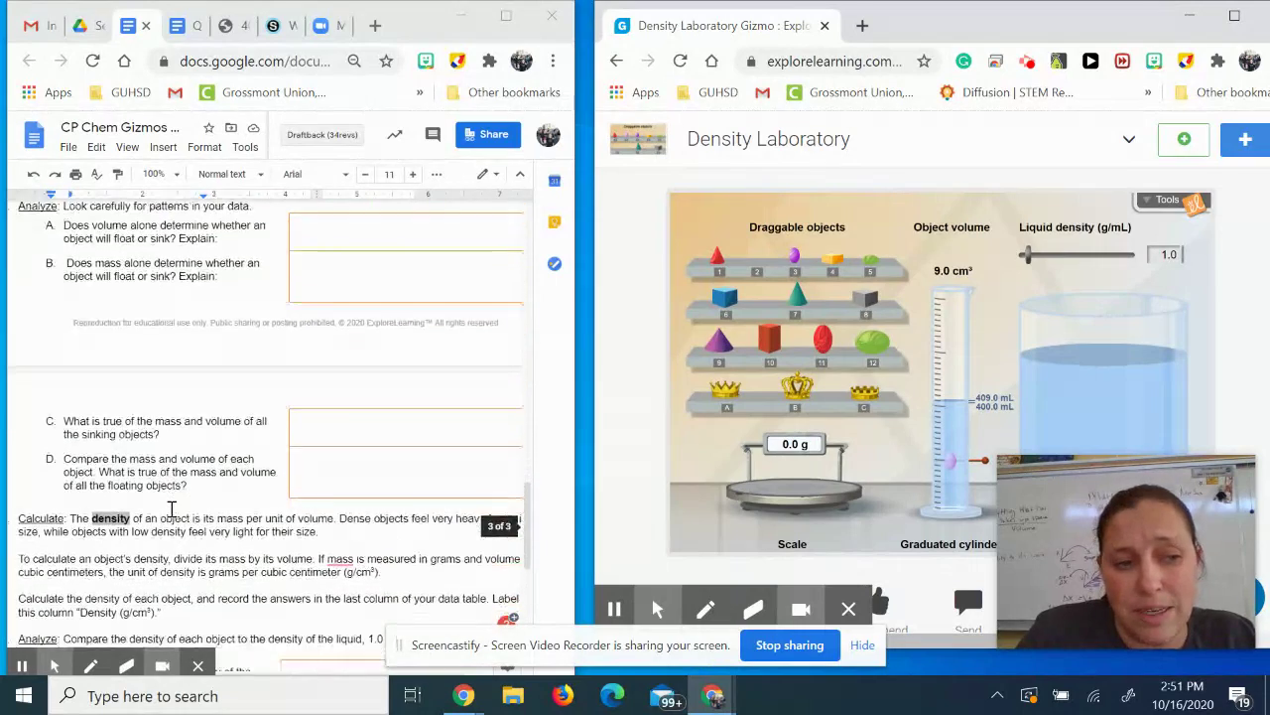
scroll(172, 508, "down", 4)
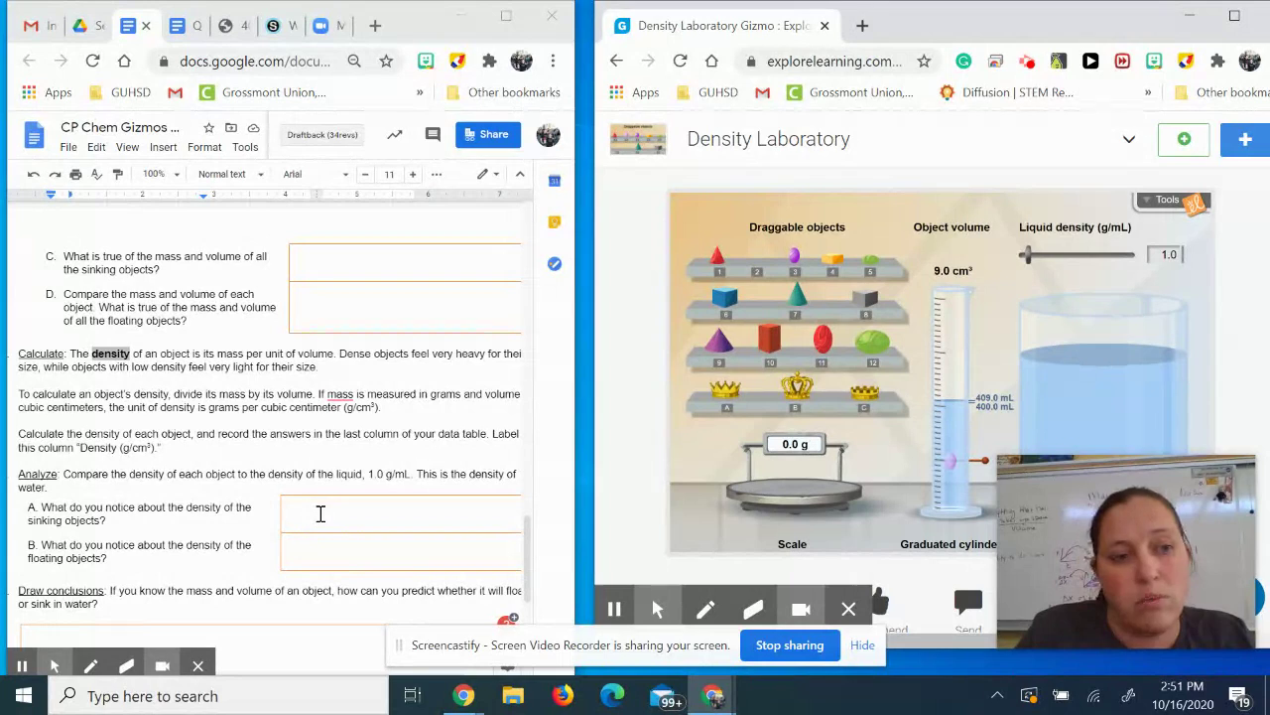
scroll(402, 512, "down", 3)
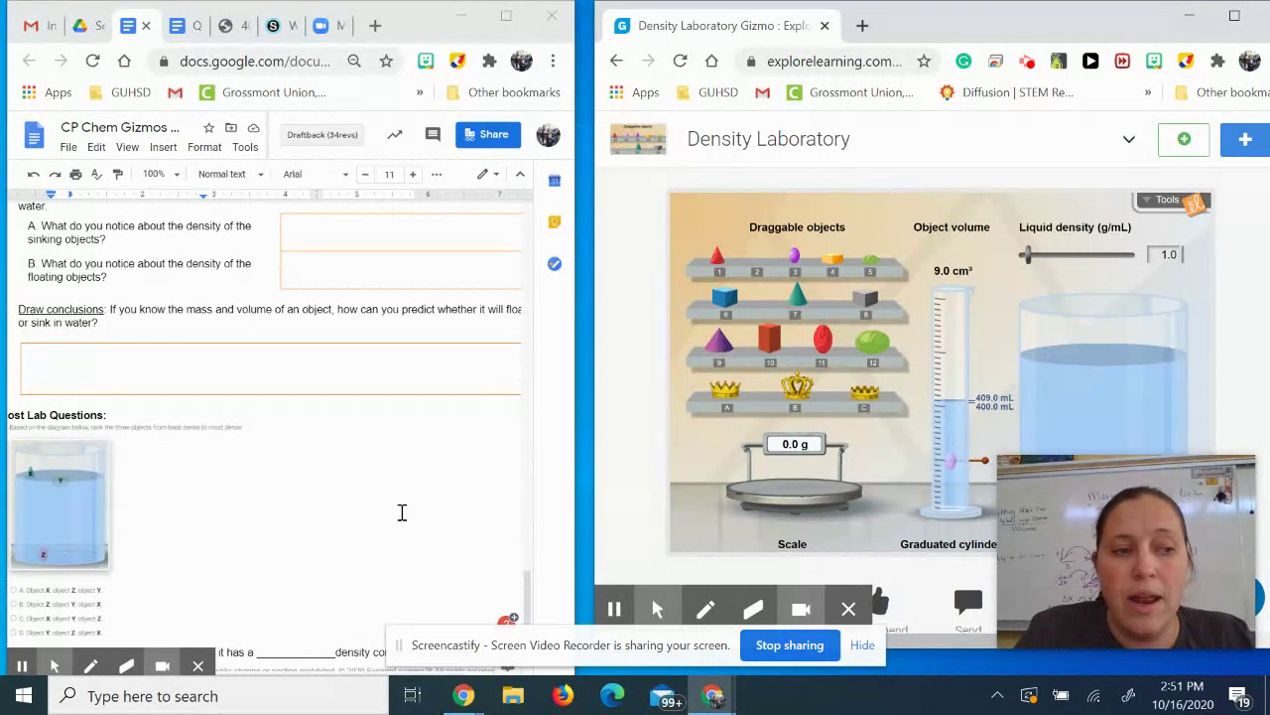
scroll(402, 511, "down", 1)
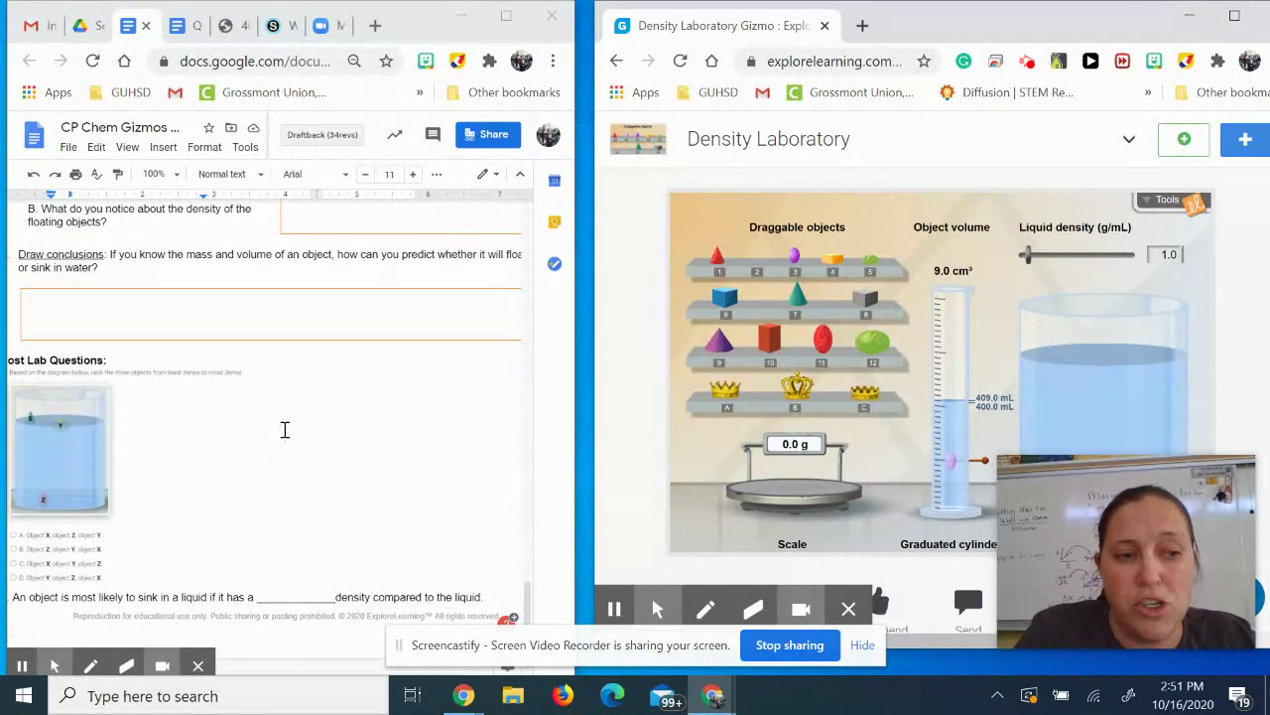